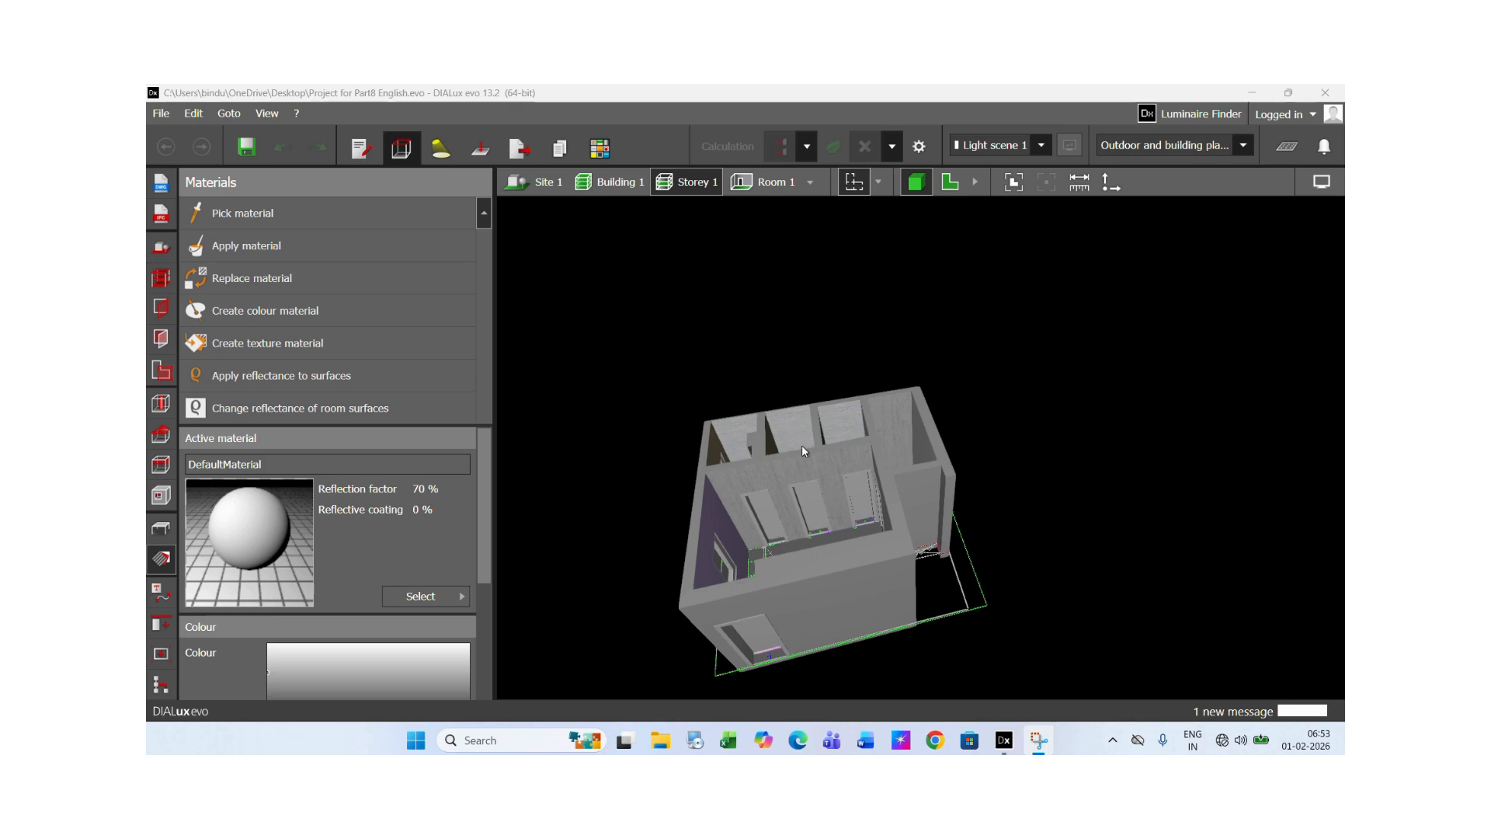
Examine the storey in the 3D and floor plan views, focusing on the interior of the entrance hall
middle_click_drag(802, 444, 790, 361)
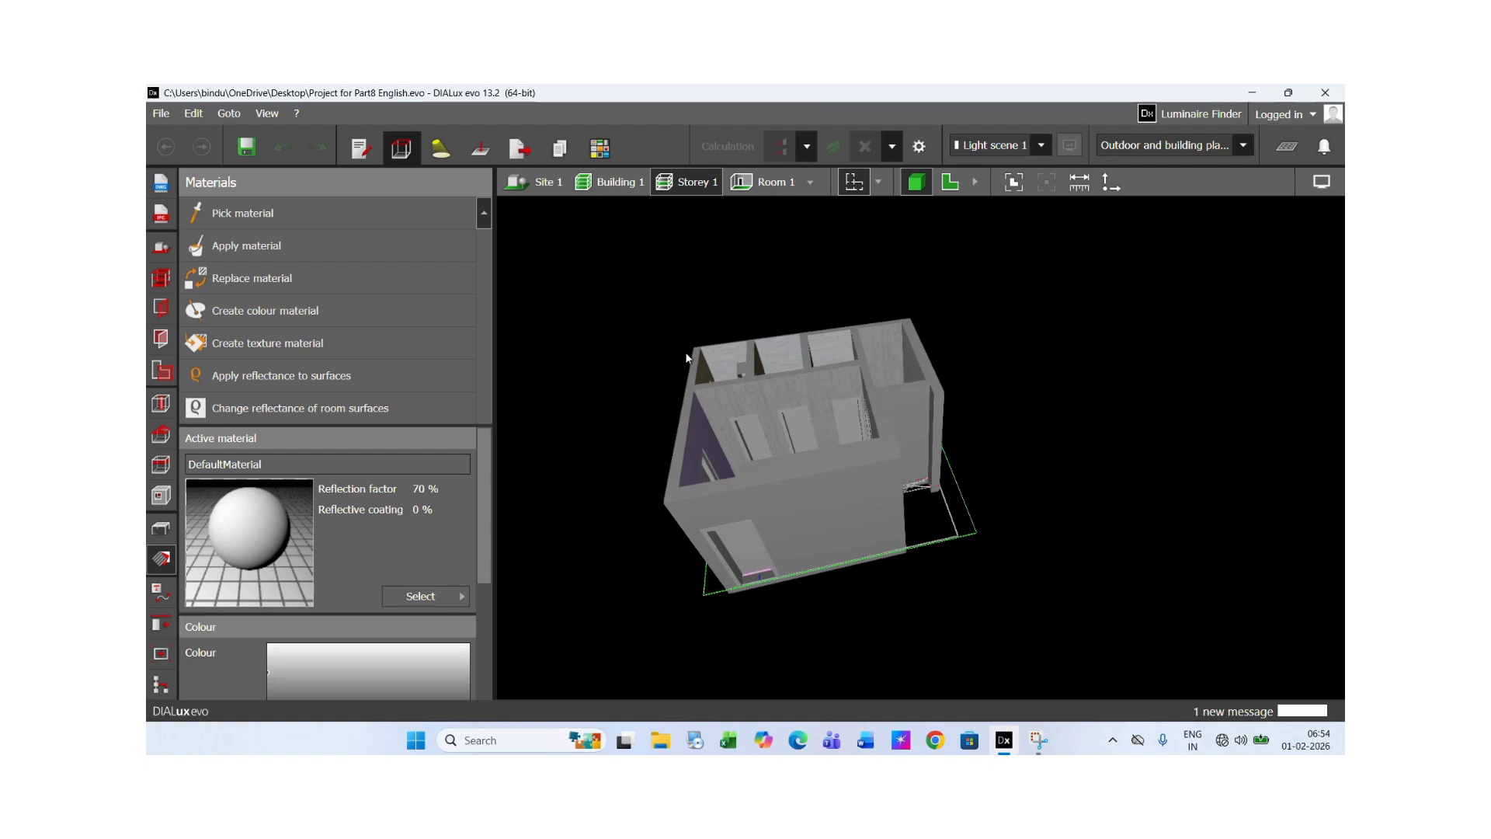
mouse_move(706, 379)
middle_mouse_down()
mouse_move(712, 413)
mouse_move(739, 412)
mouse_move(705, 405)
middle_mouse_up()
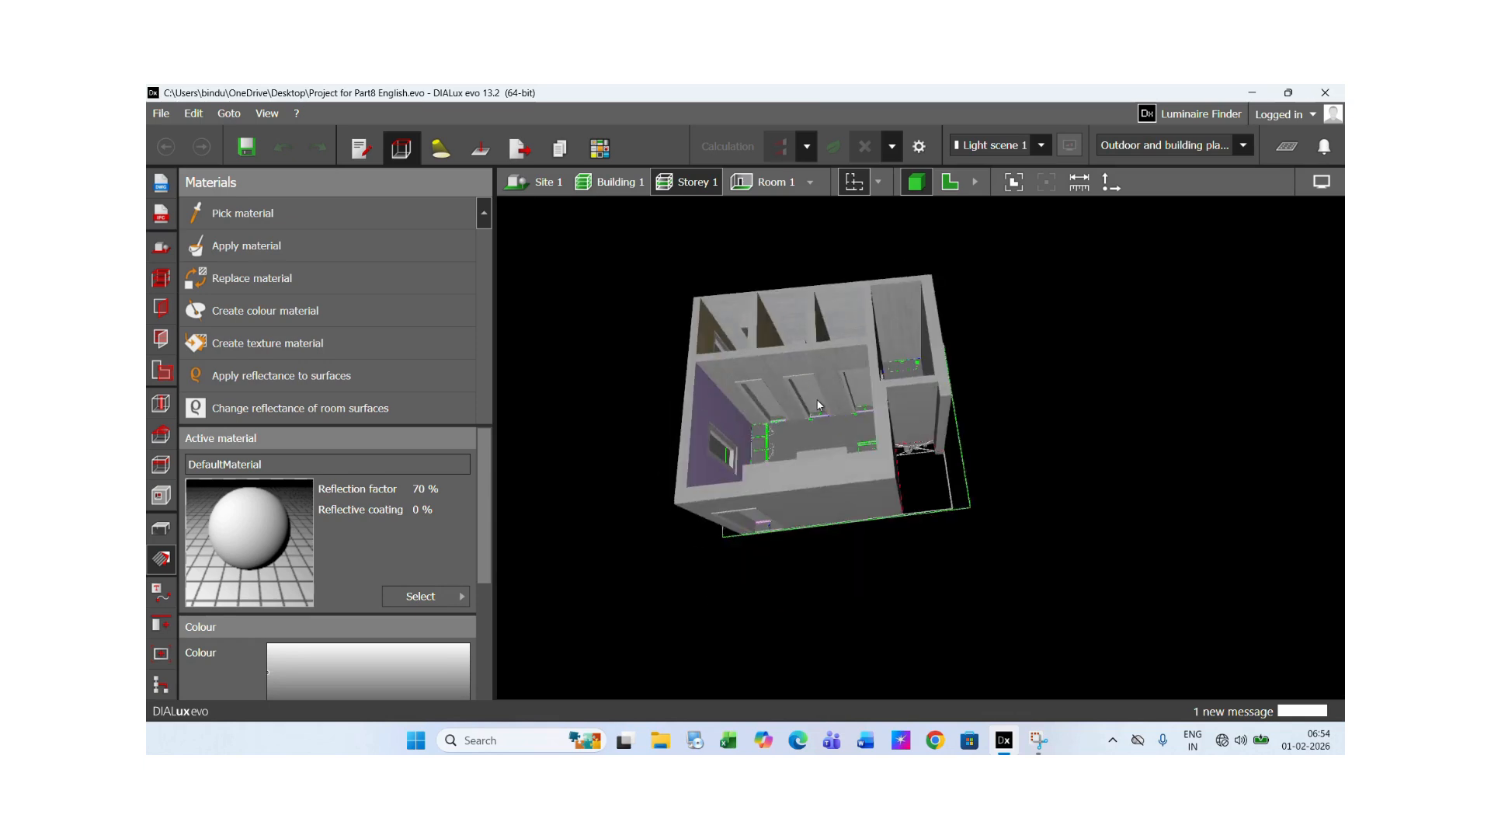
scroll(818, 405, "up", 1)
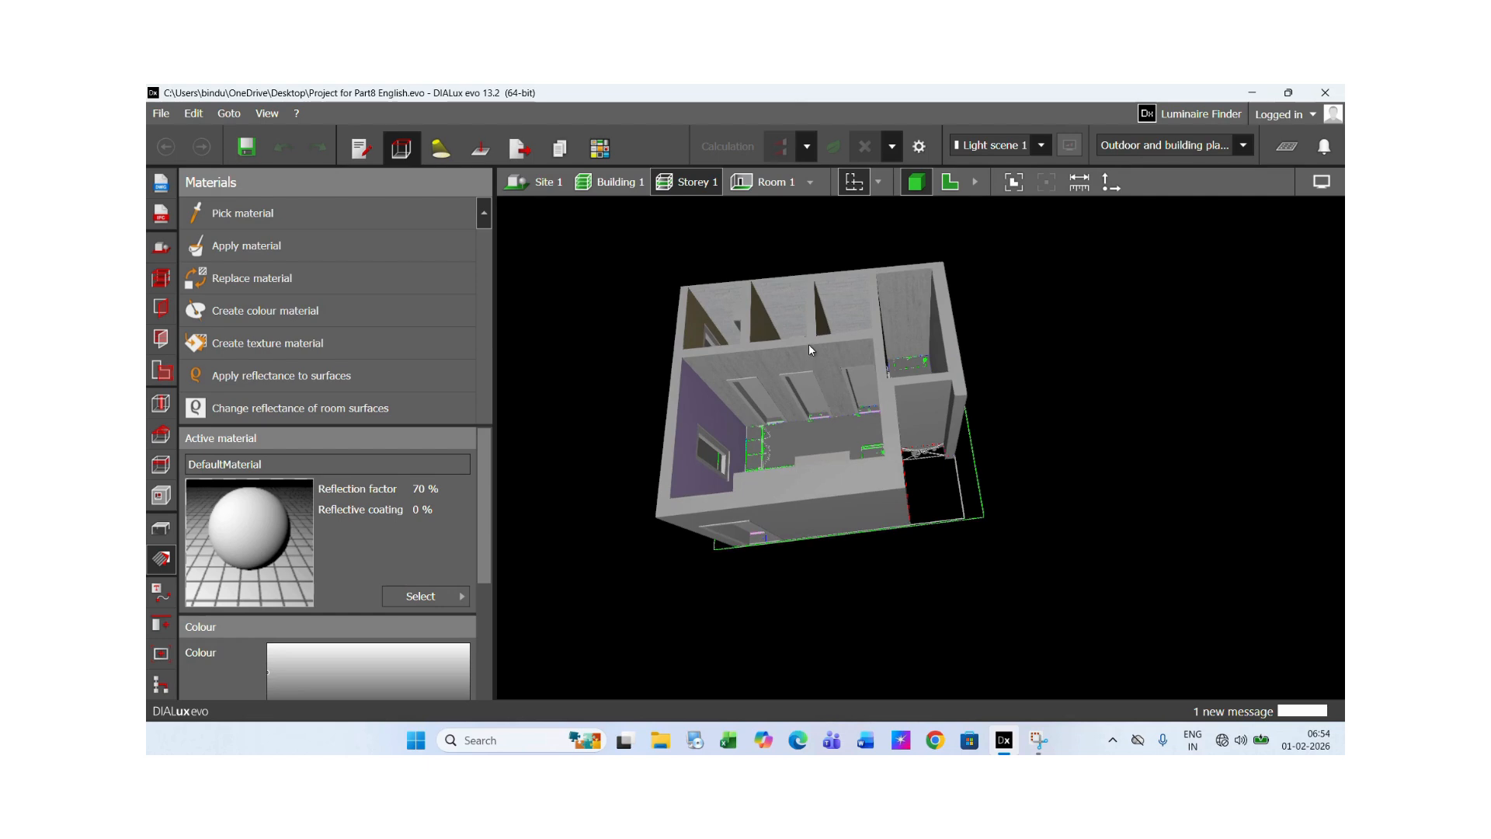
middle_click_drag(809, 343, 799, 392)
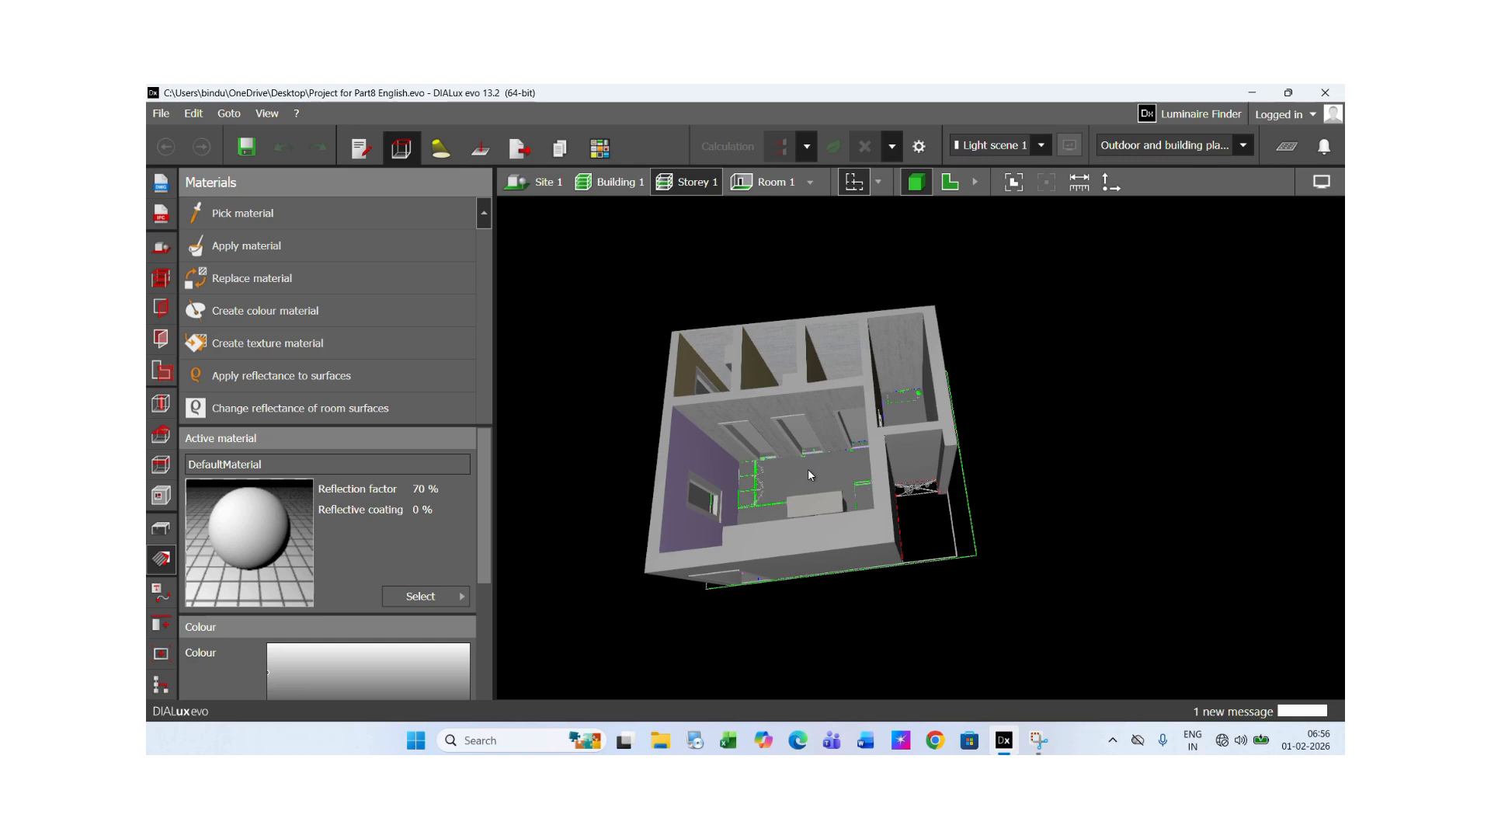
scroll(809, 475, "up", 1)
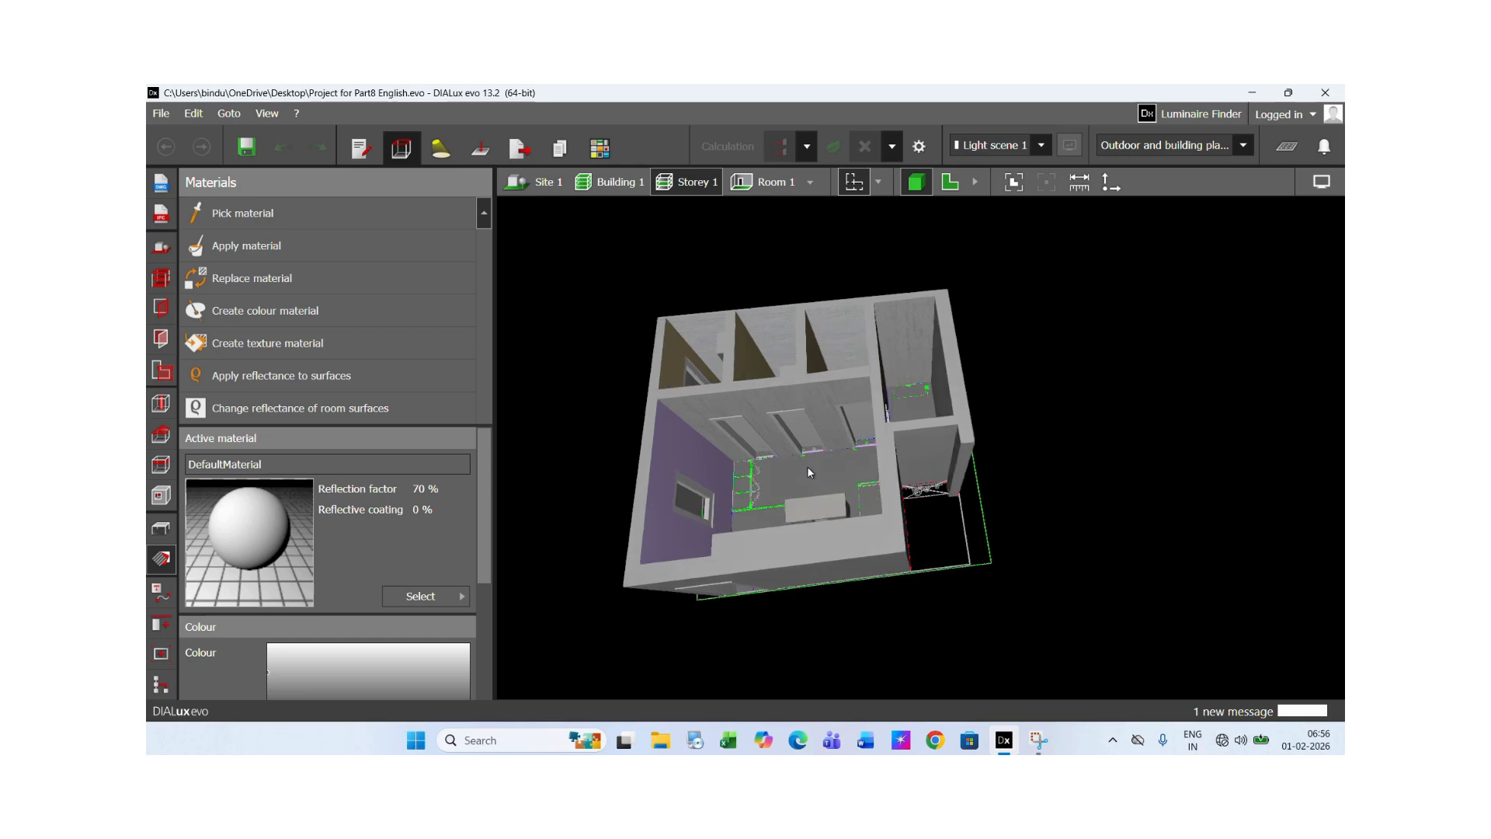
left_click(949, 183)
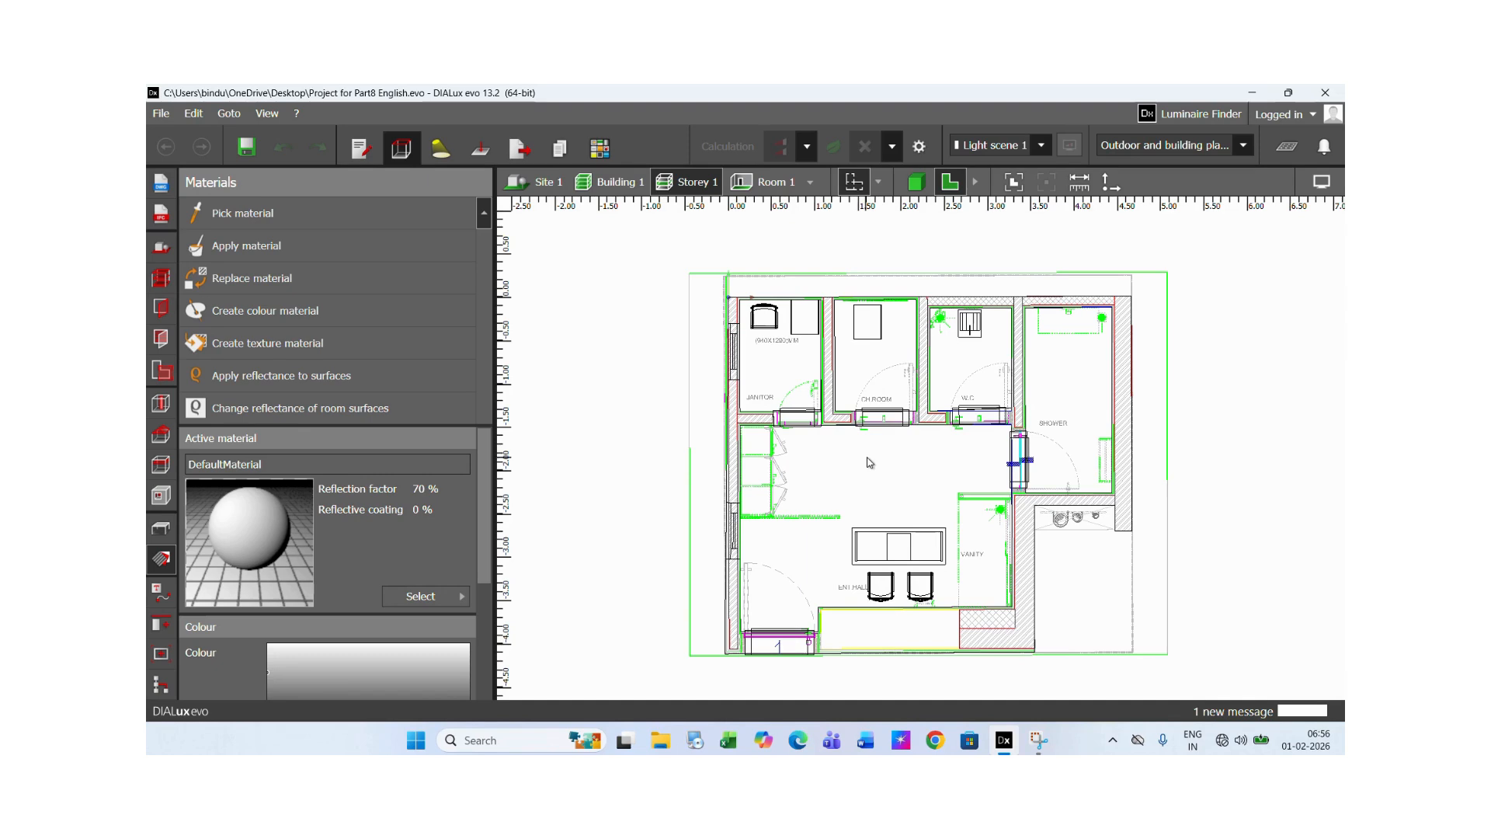
scroll(870, 462, "down", 2)
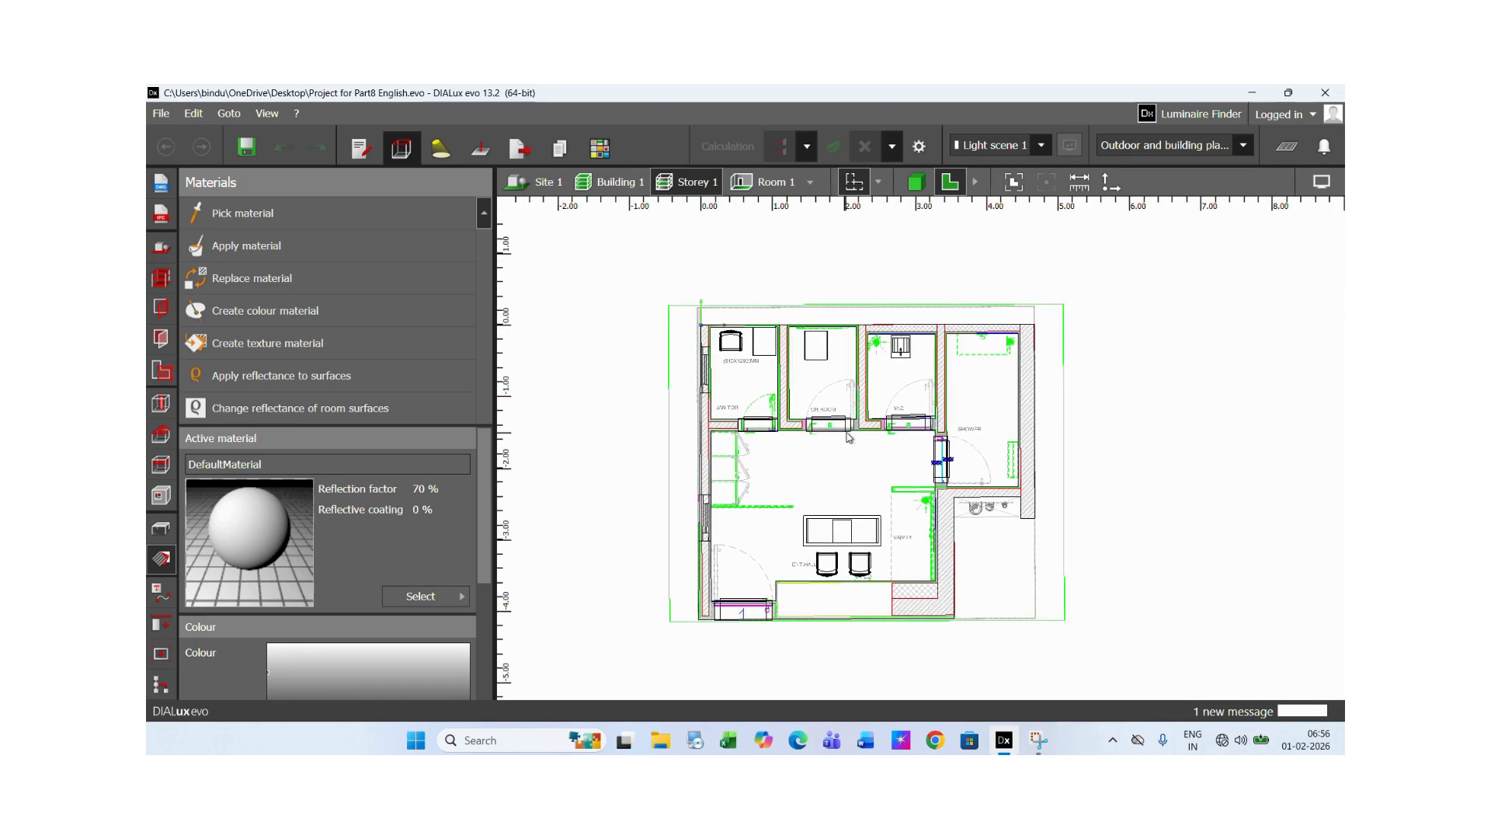
left_click(917, 184)
scroll(746, 505, "up", 5)
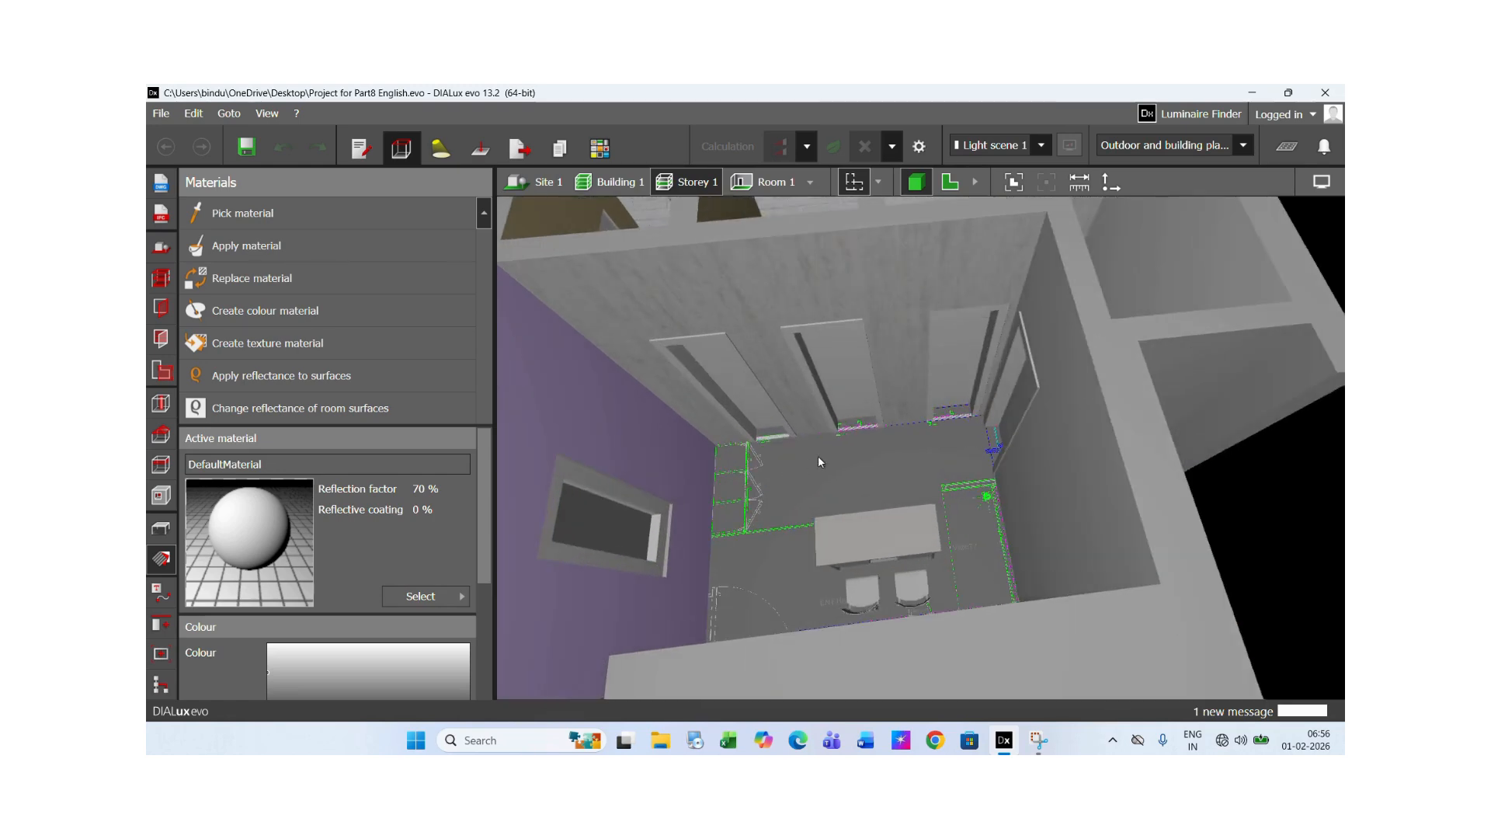
middle_click_drag(828, 456, 819, 473)
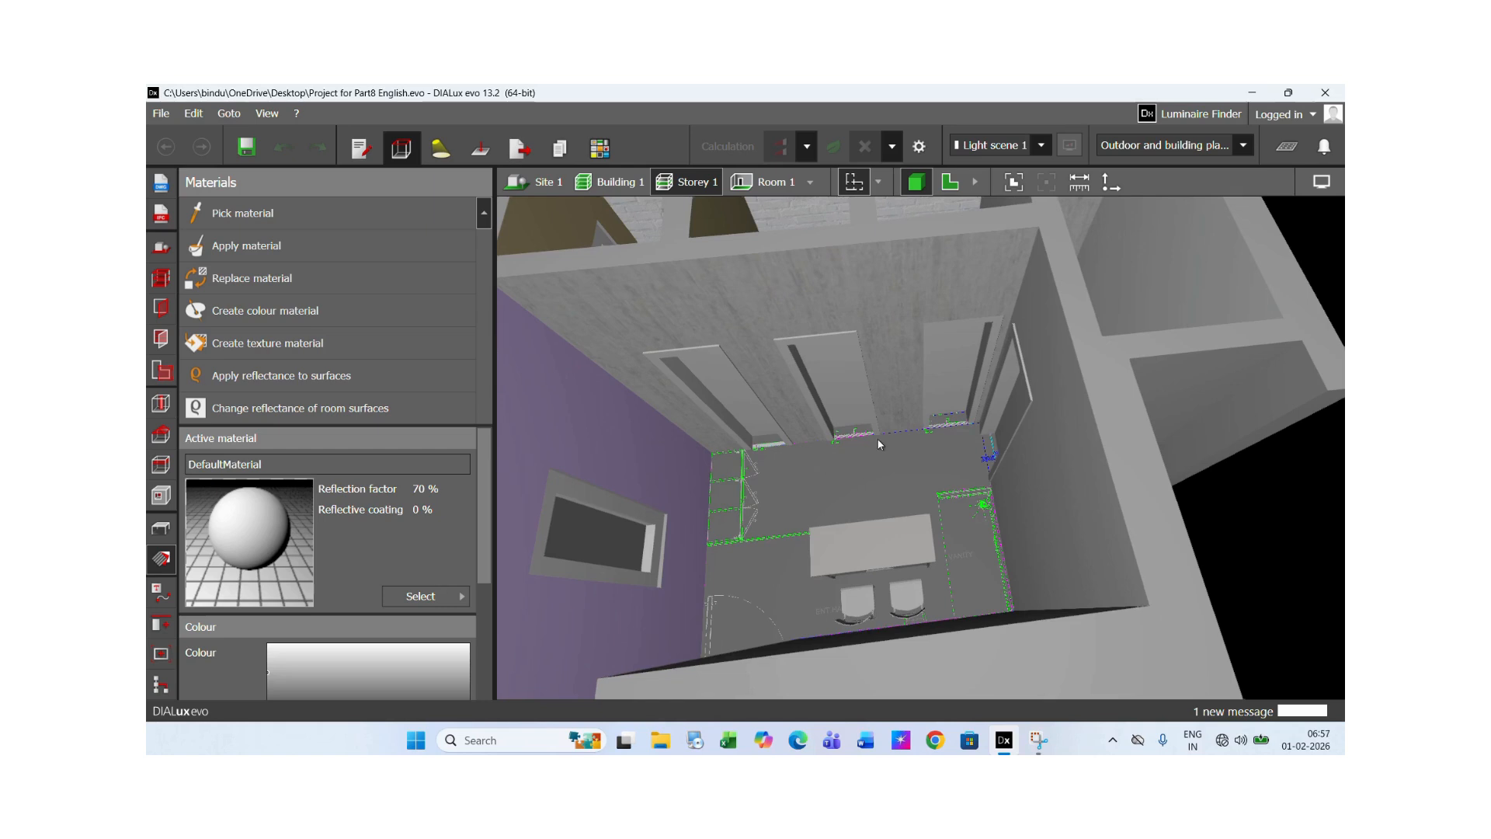
right_click_drag(880, 444, 883, 491)
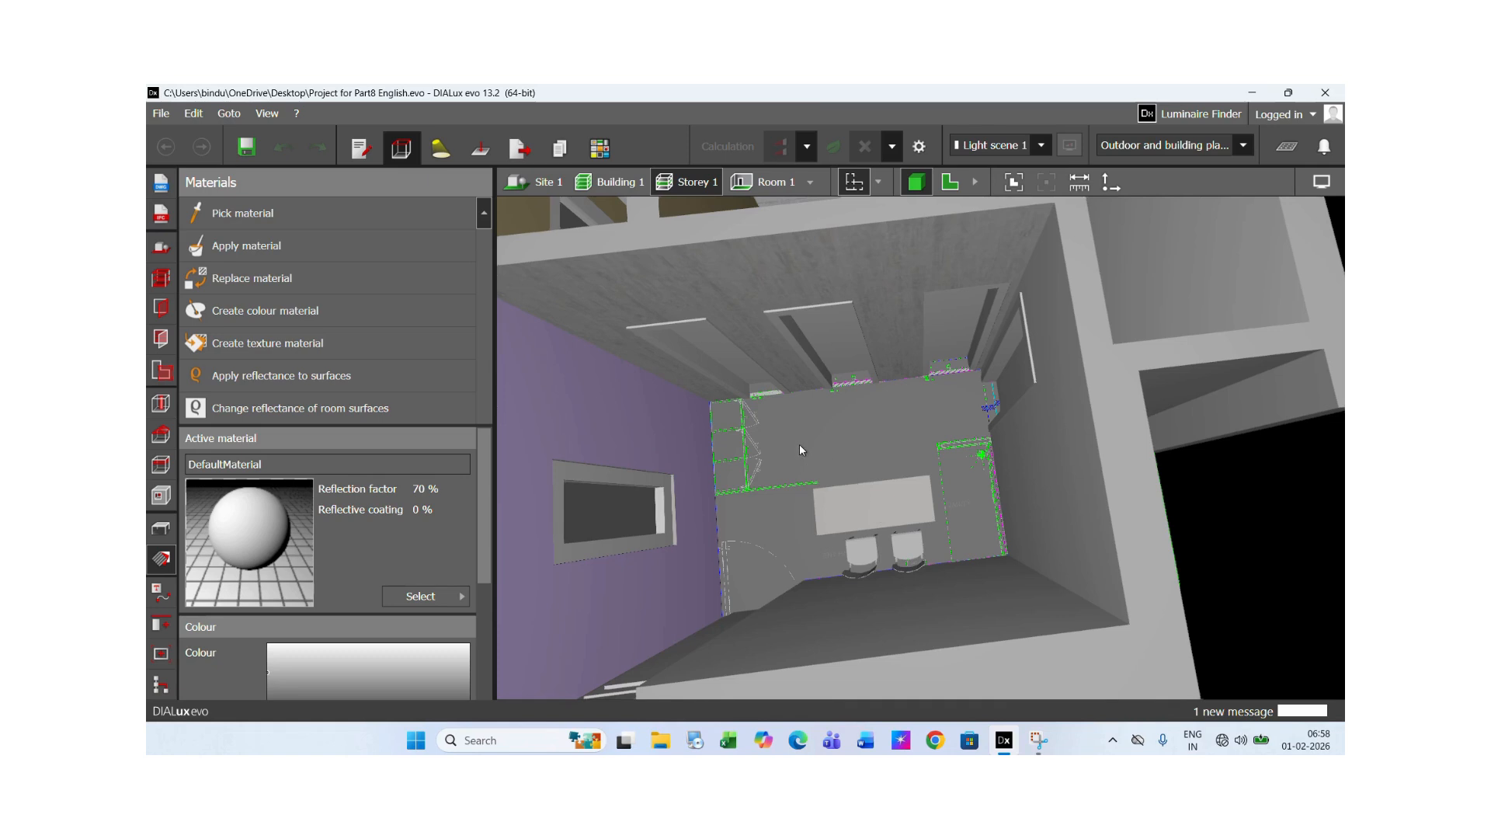
right_click_drag(799, 444, 805, 438)
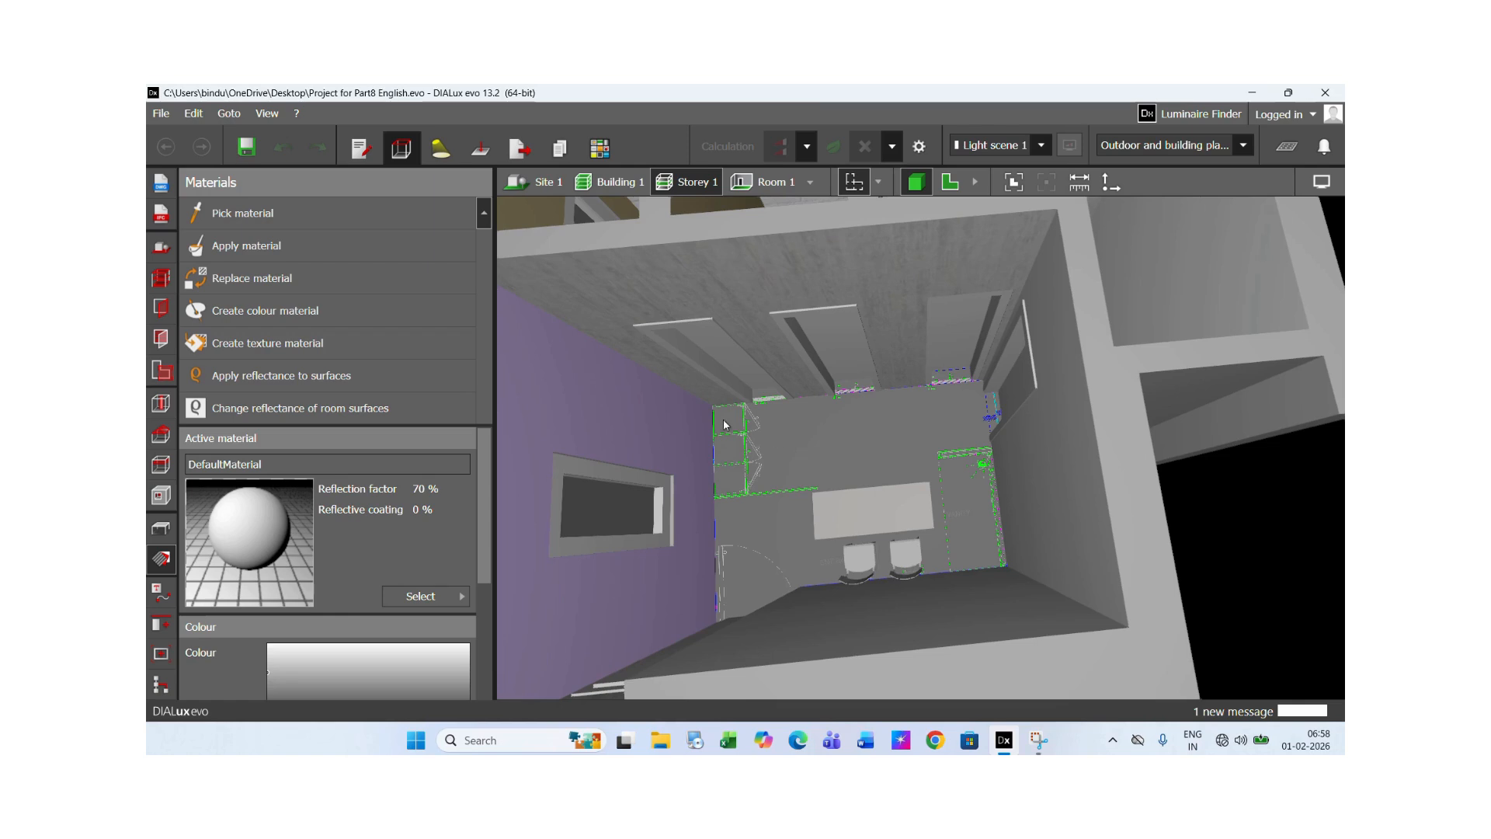
right_click_drag(777, 437, 724, 401)
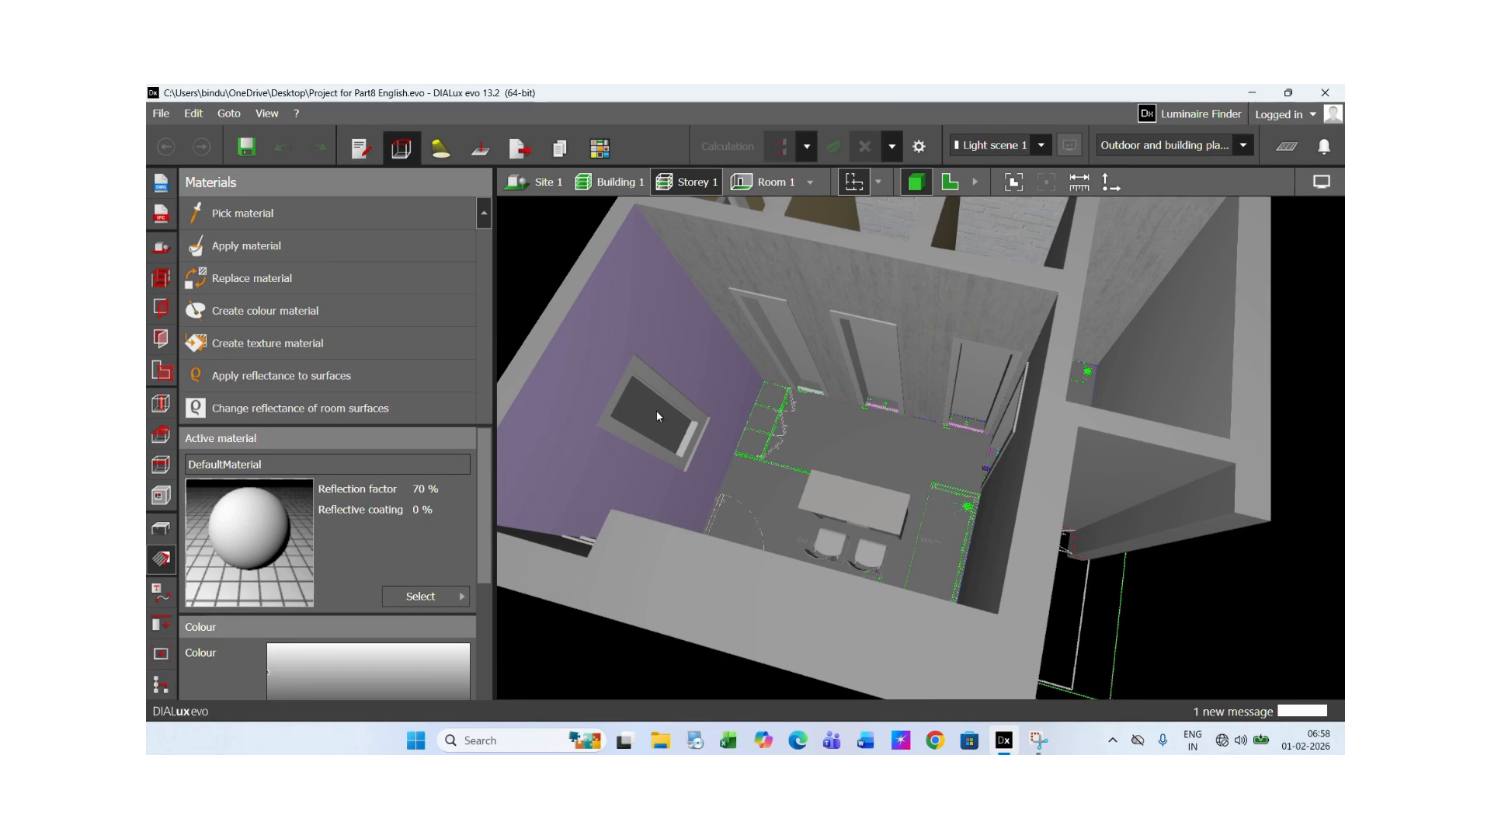
Show the storey in floor plan view and display its spaces among the calculation objects
left_click(949, 181)
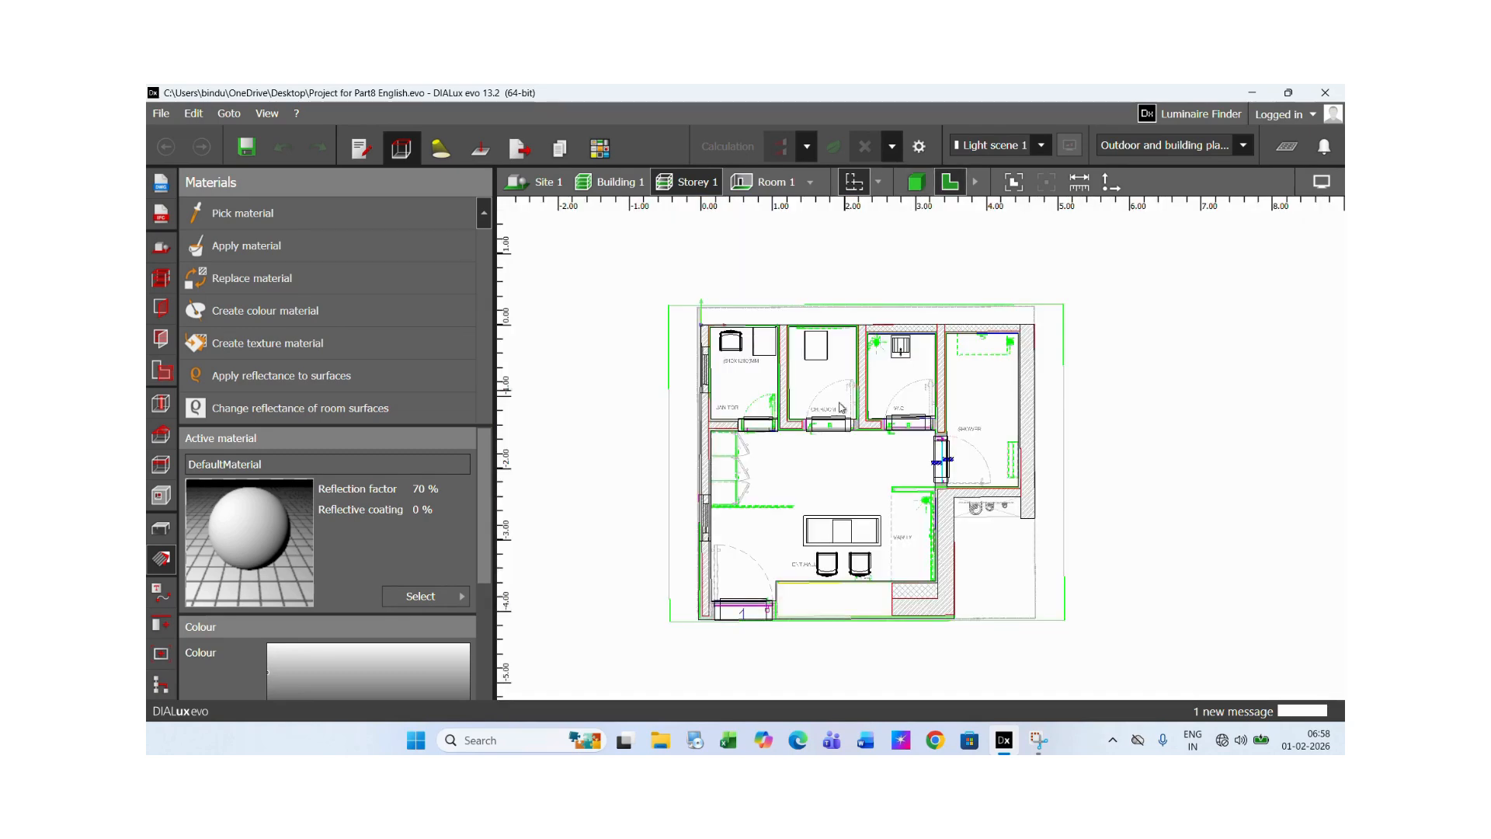
scroll(803, 466, "down", 2)
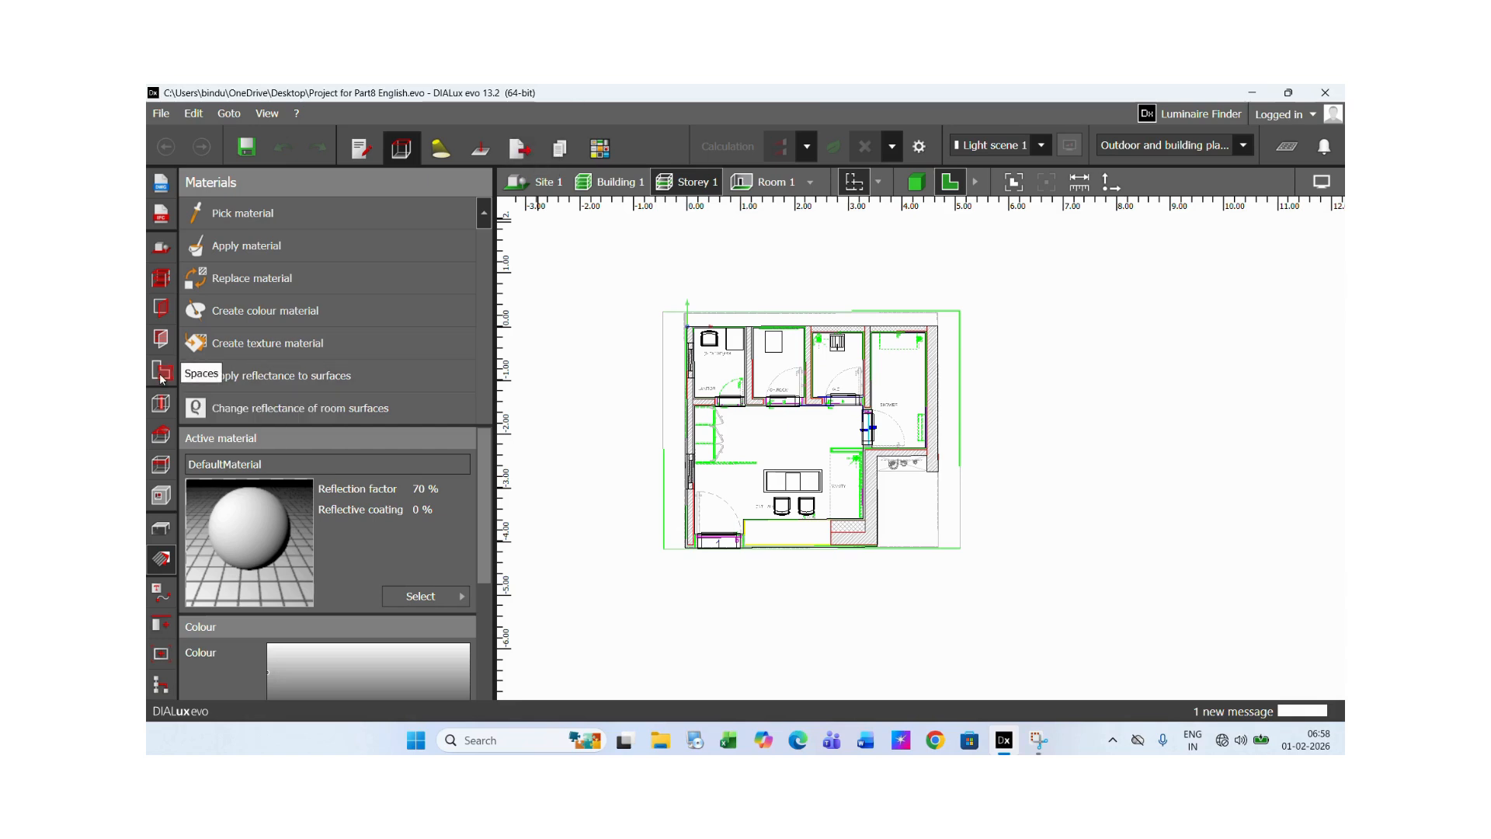
left_click(478, 155)
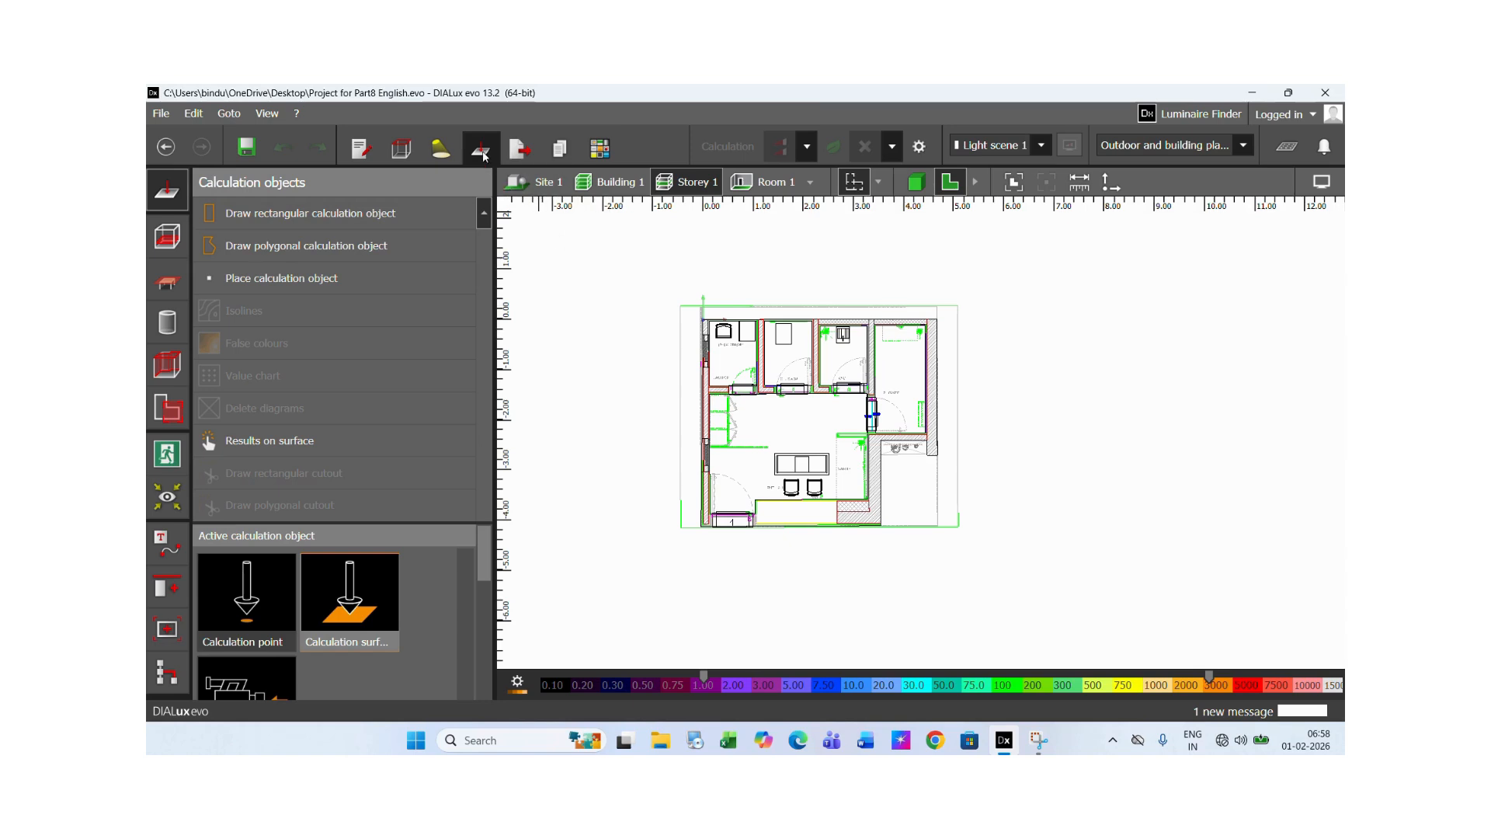
left_click(171, 412)
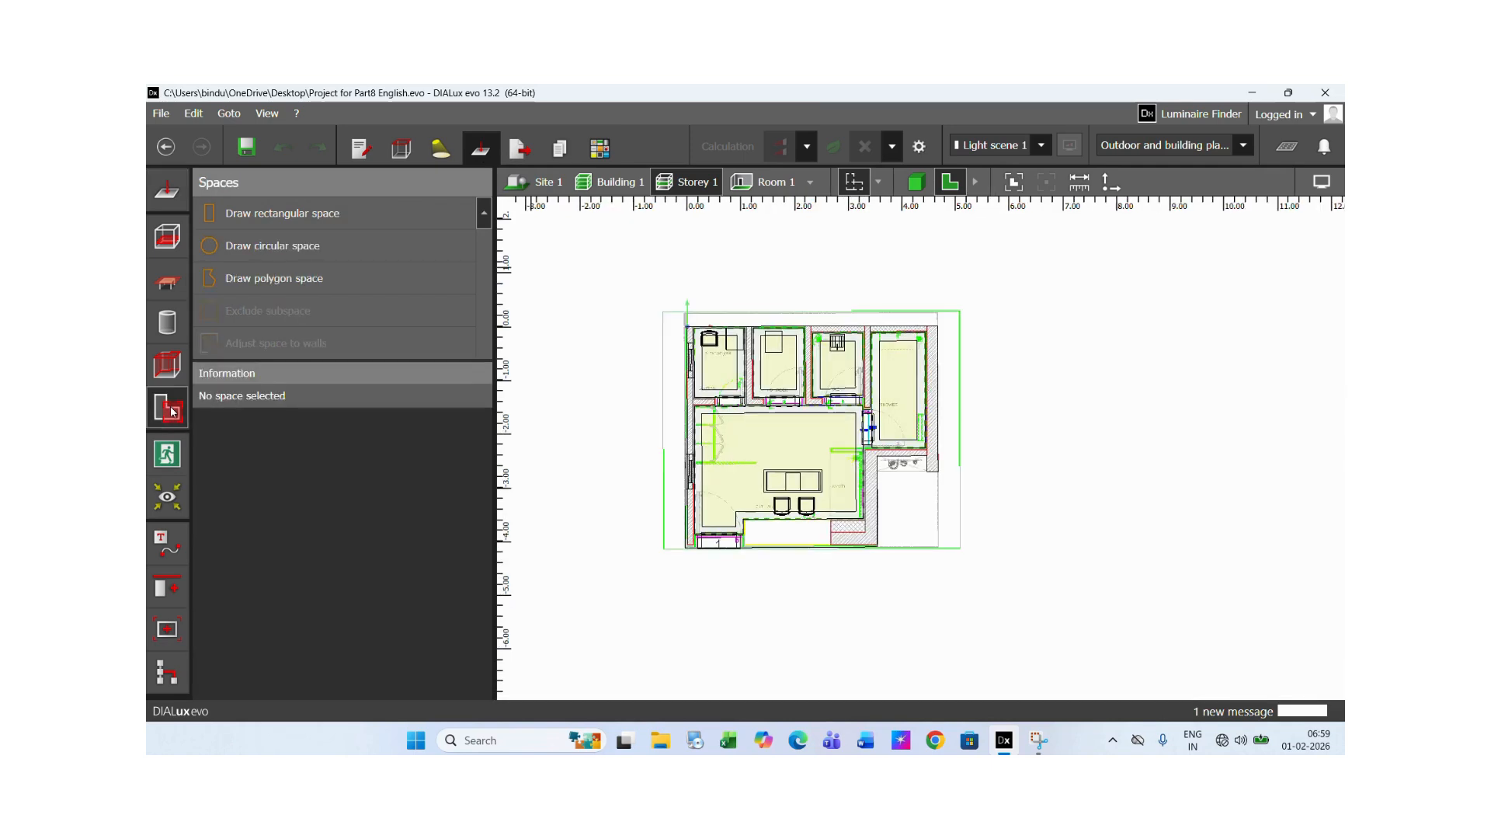
scroll(810, 477, "up", 3)
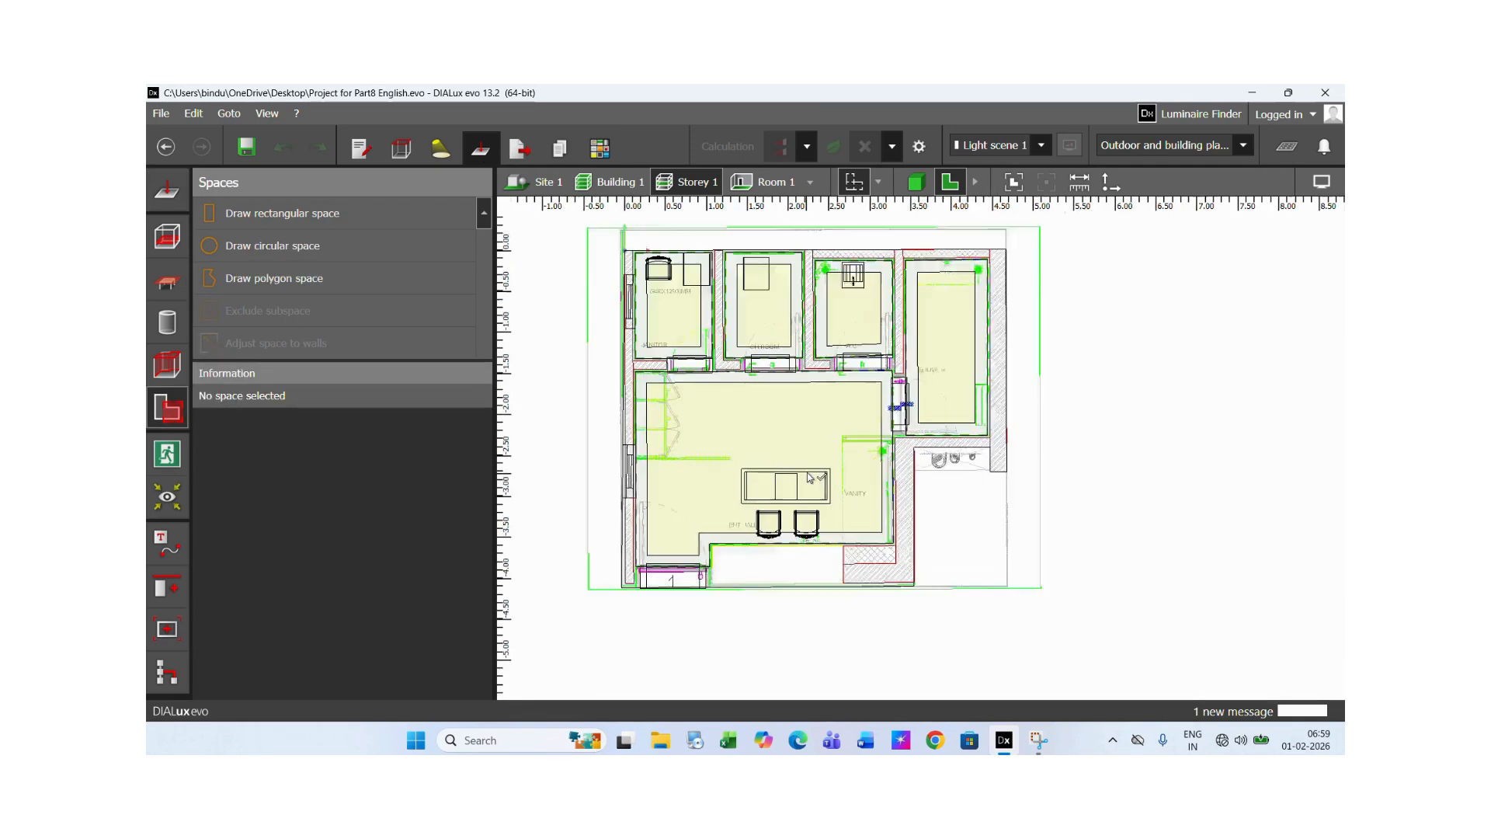
scroll(810, 477, "up", 2)
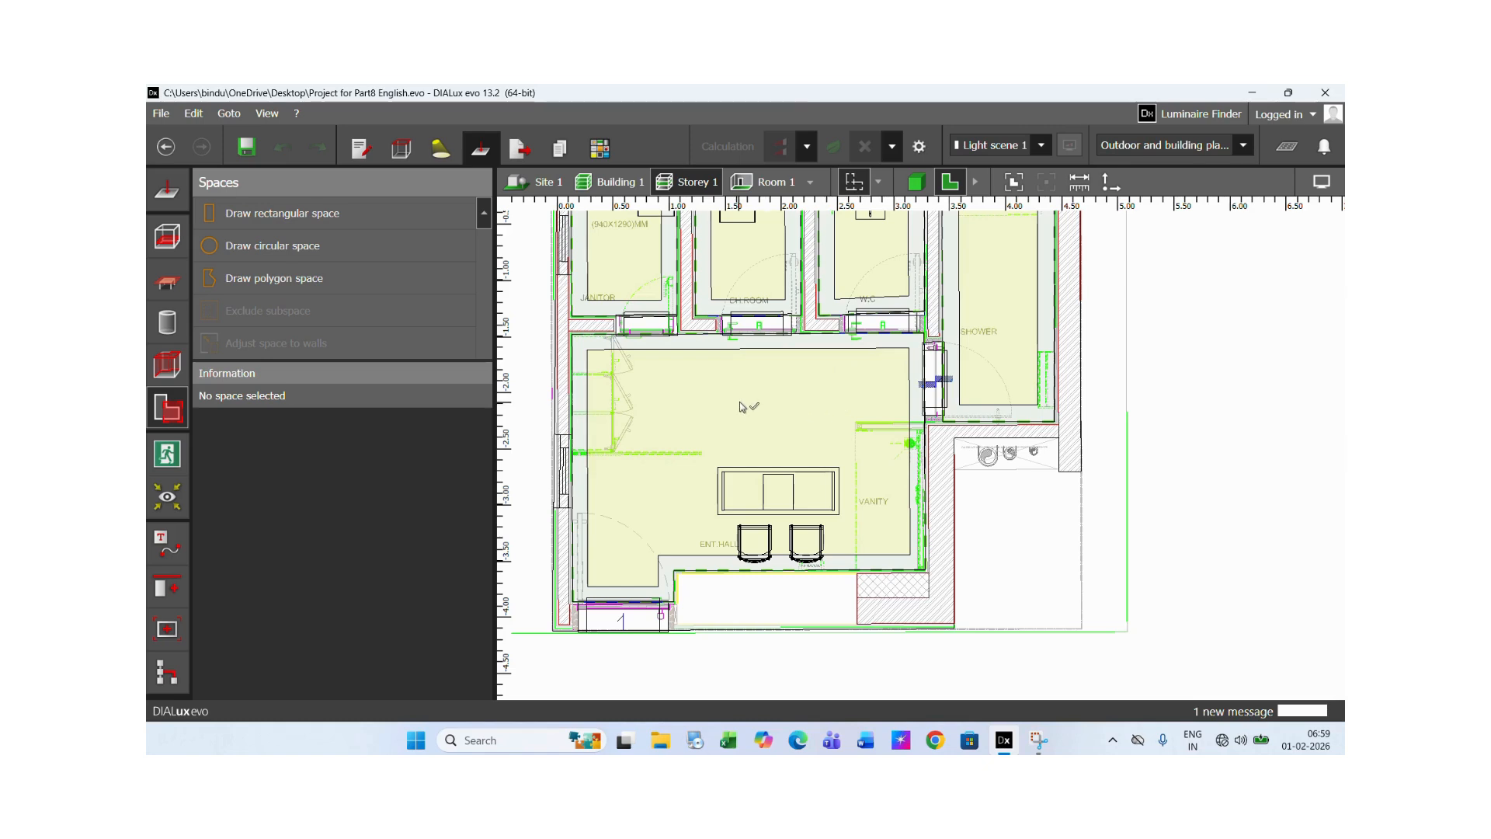
scroll(742, 407, "down", 1)
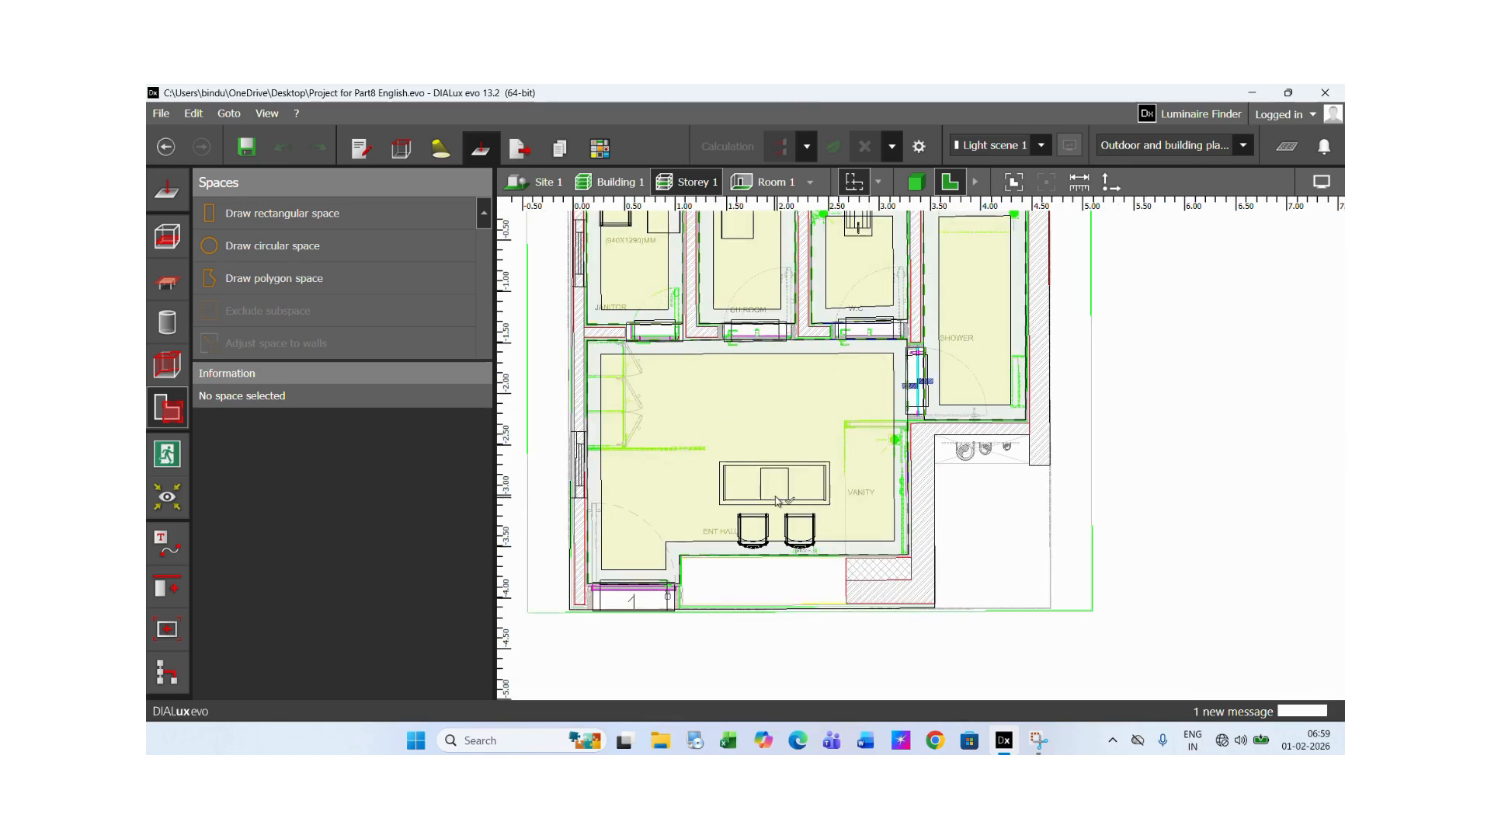
Select the entrance hall space, Room 5, and examine its space height, utilisation profile and working plane settings
left_click(710, 434)
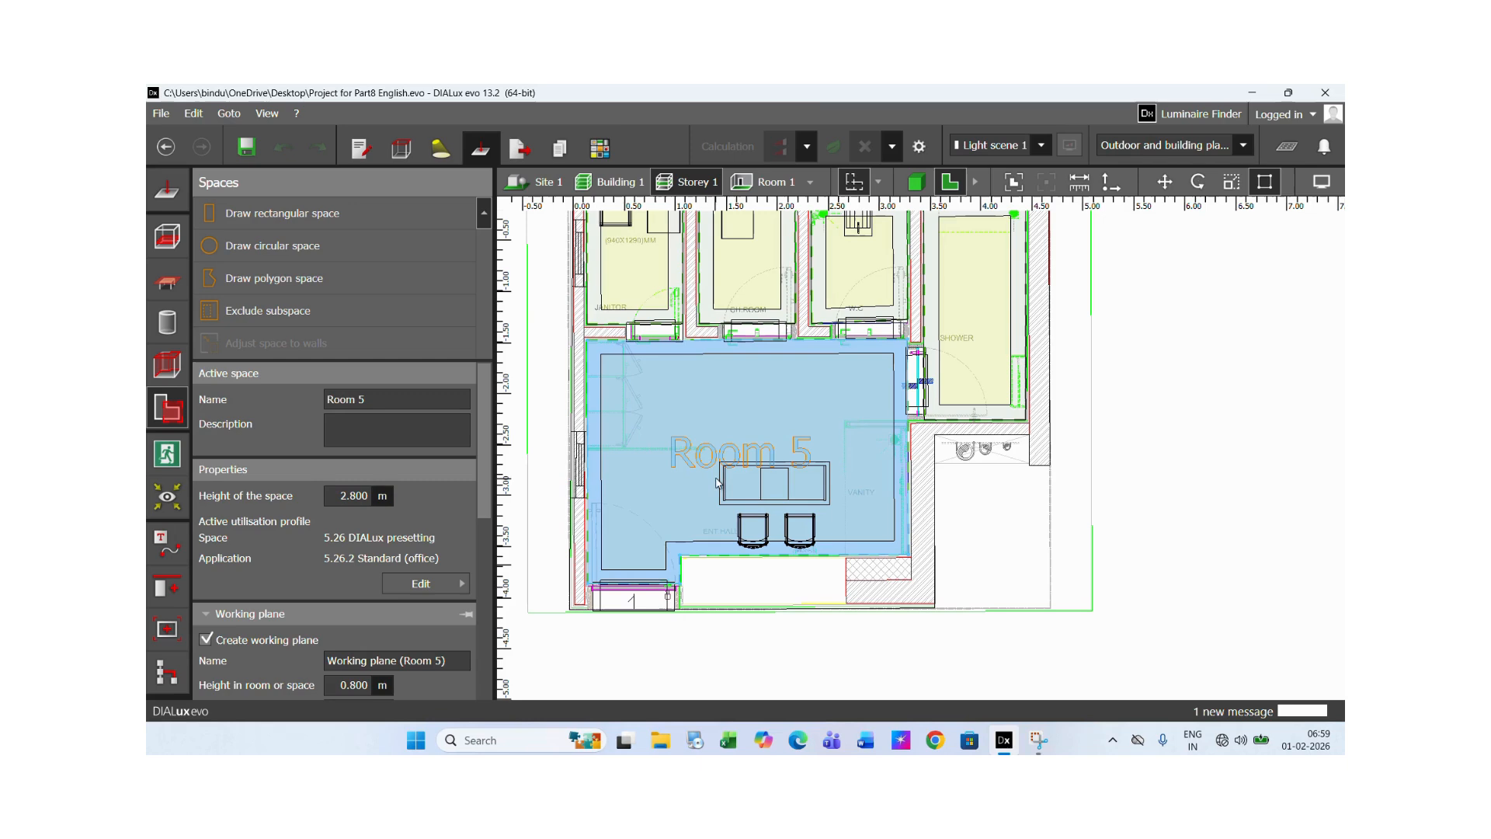
left_click(368, 497)
left_click(430, 588)
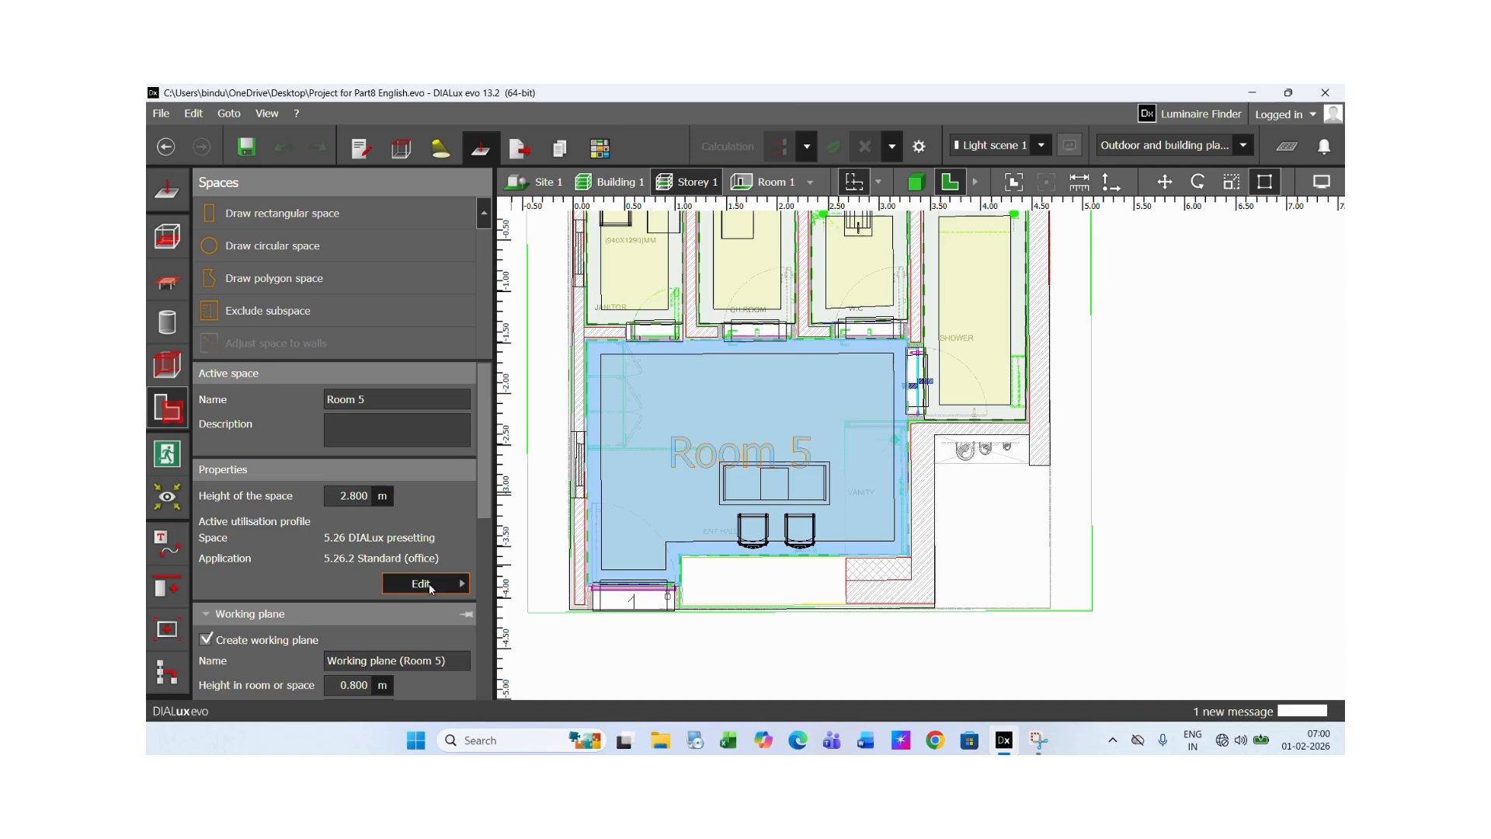
left_click_drag(487, 504, 486, 618)
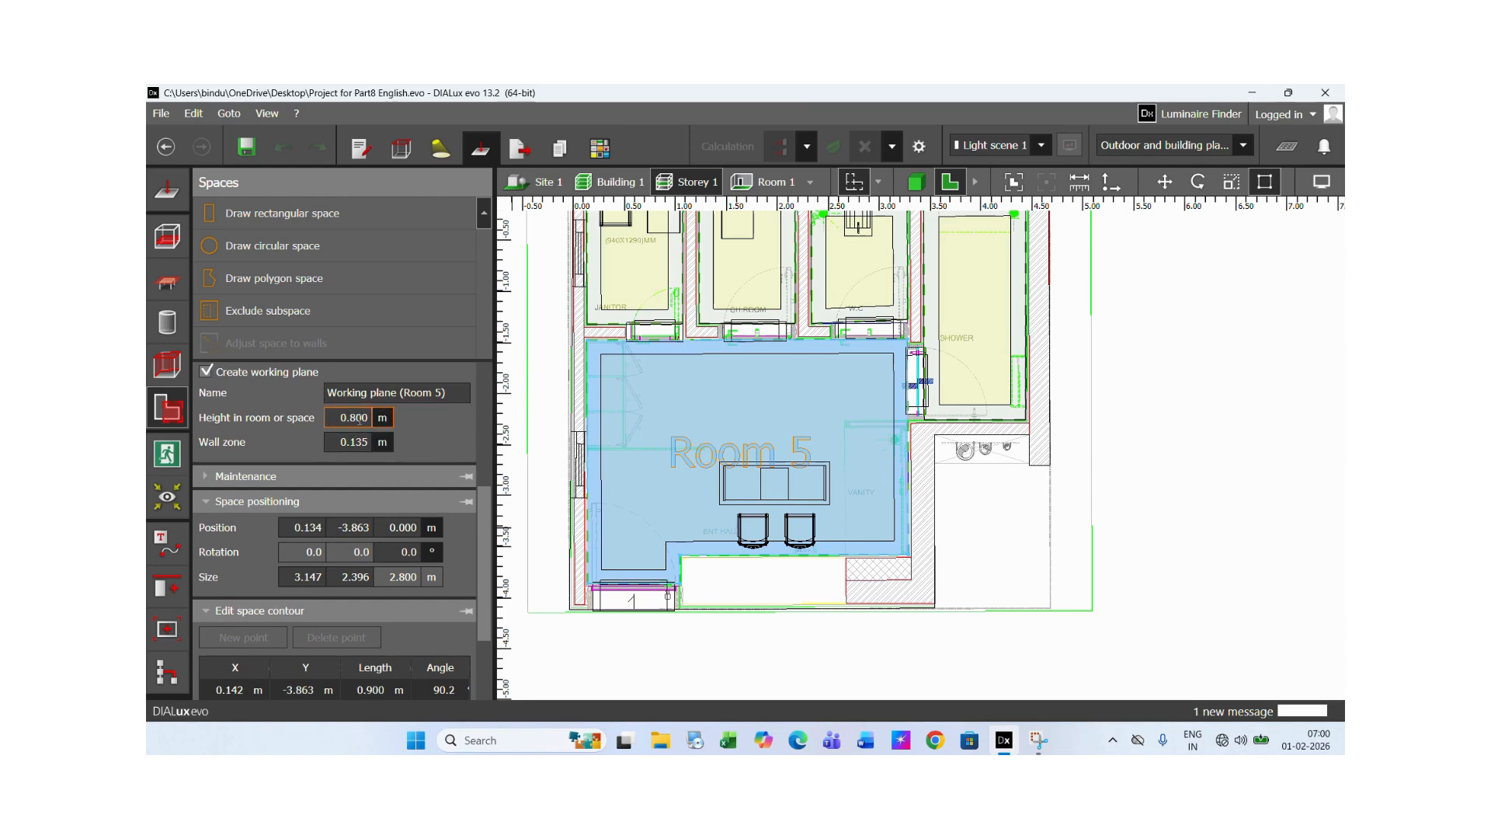
left_click(354, 419)
scroll(654, 432, "up", 1)
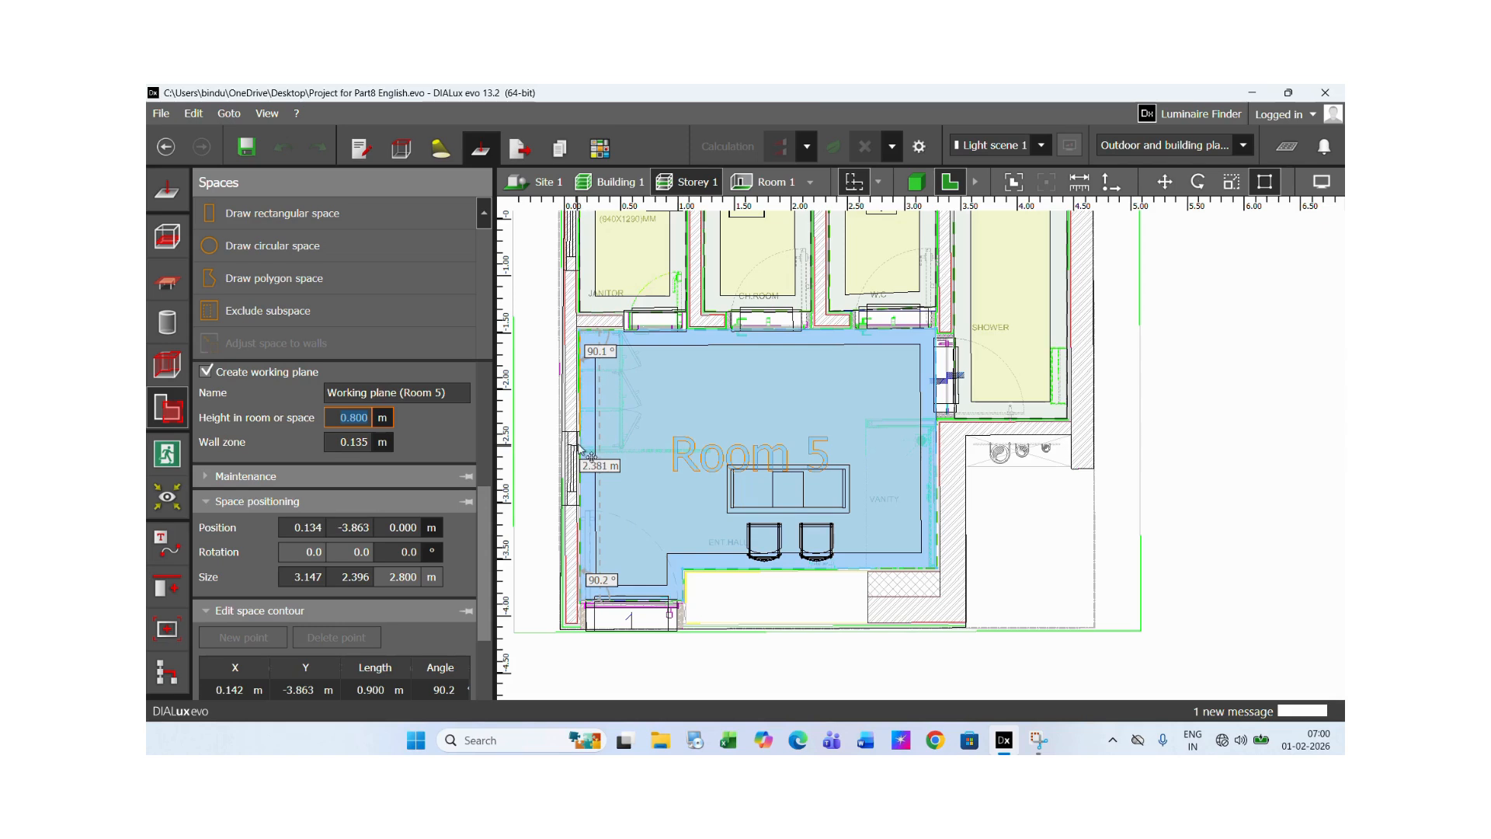
left_click(1035, 537)
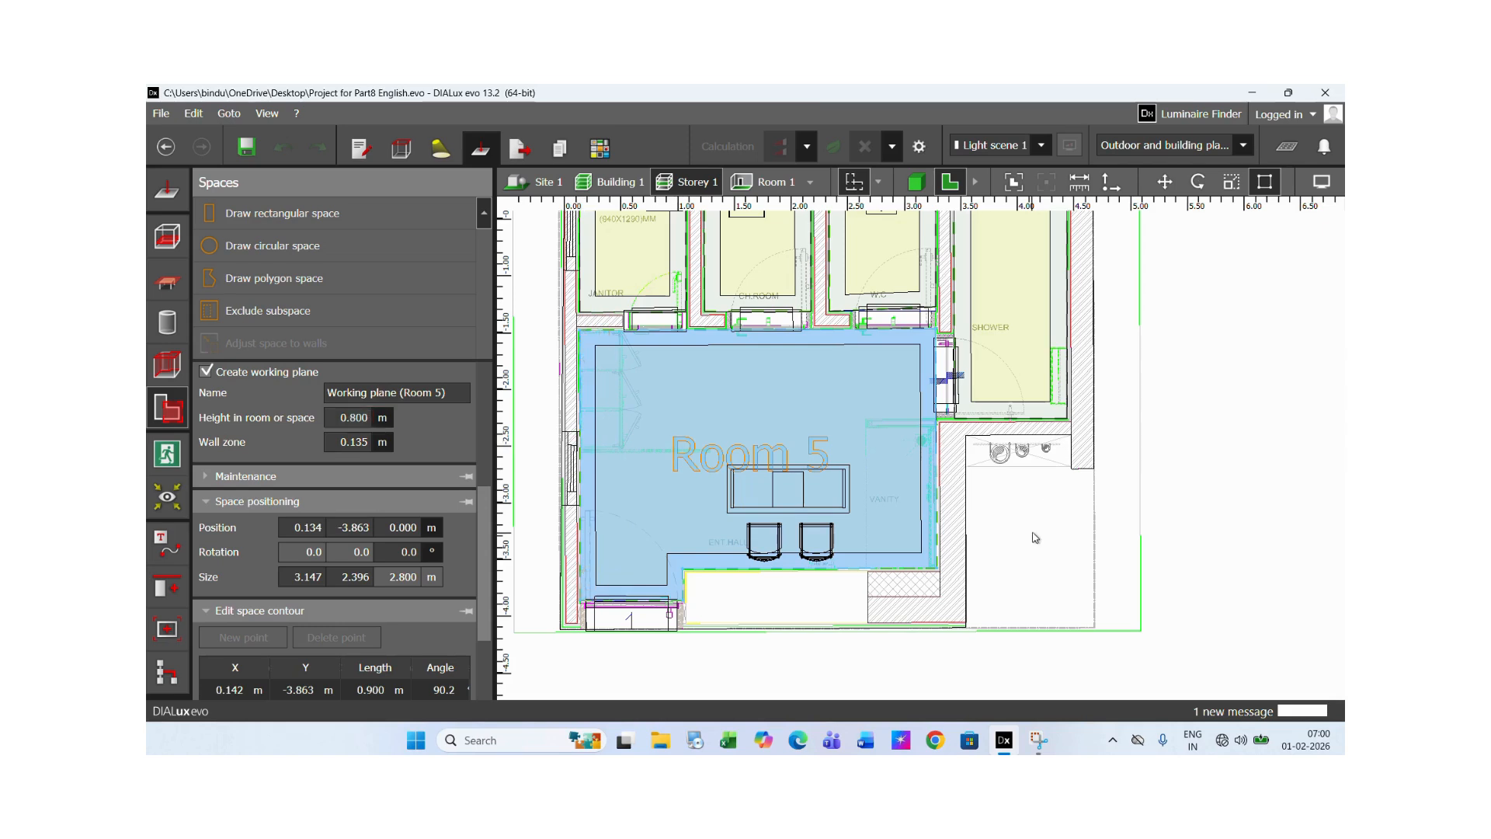
left_click(1035, 537)
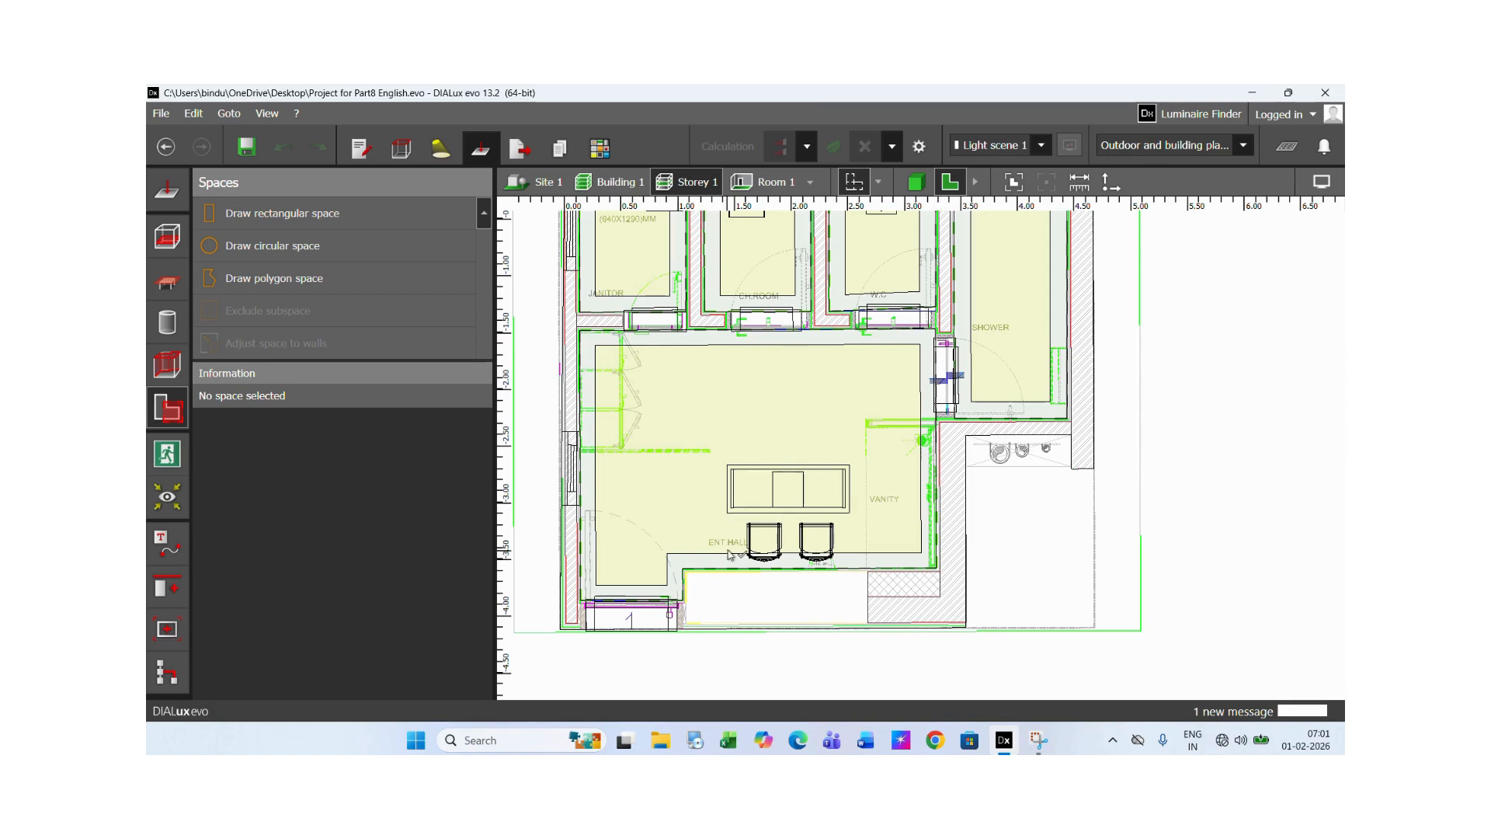
Set the wall zone of the Room 5 working plane to 0 m
left_click(697, 419)
left_click(367, 442)
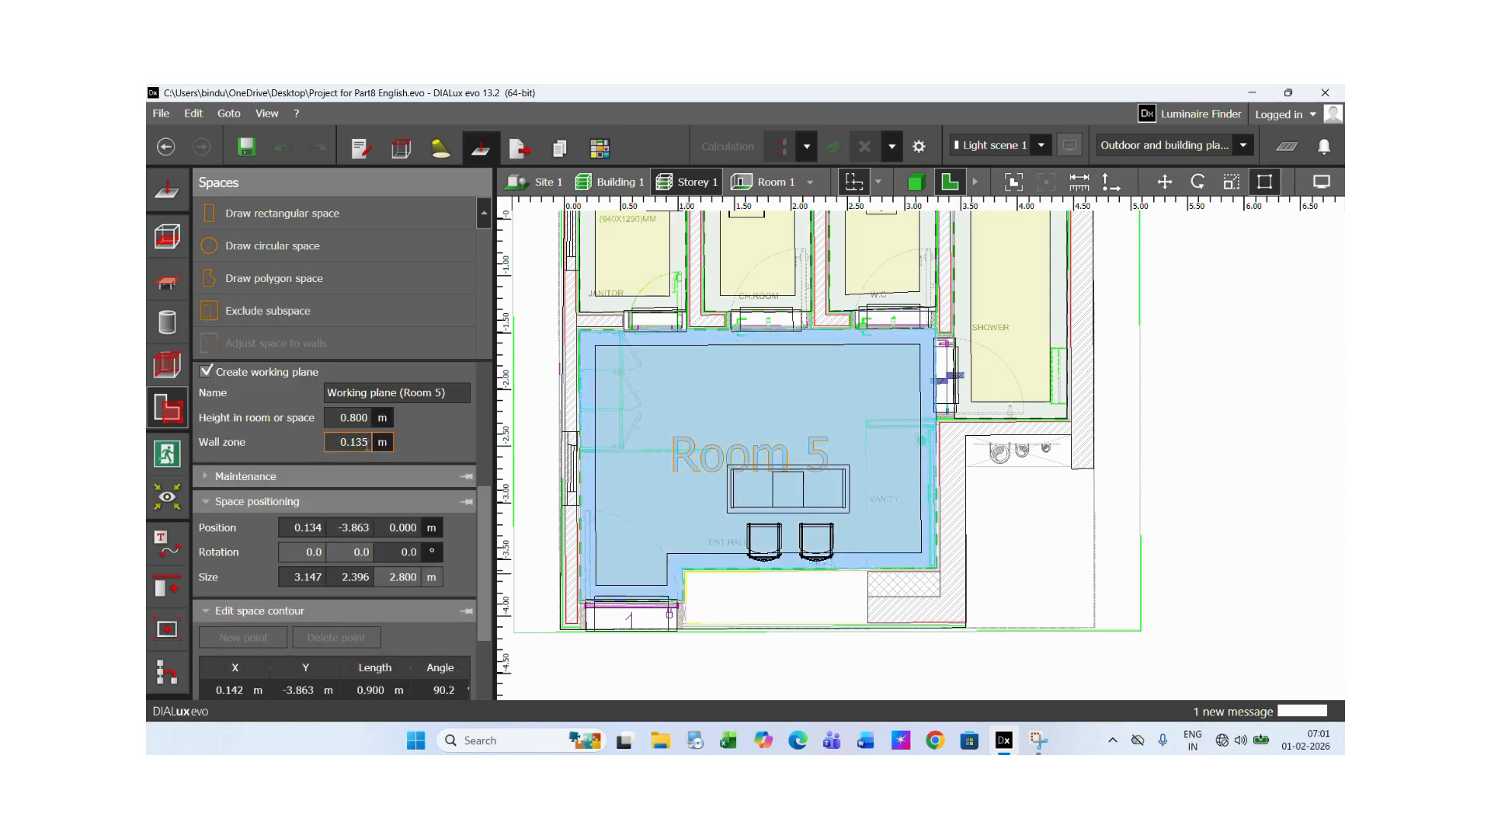
double_click(369, 444)
type("0")
key("Return")
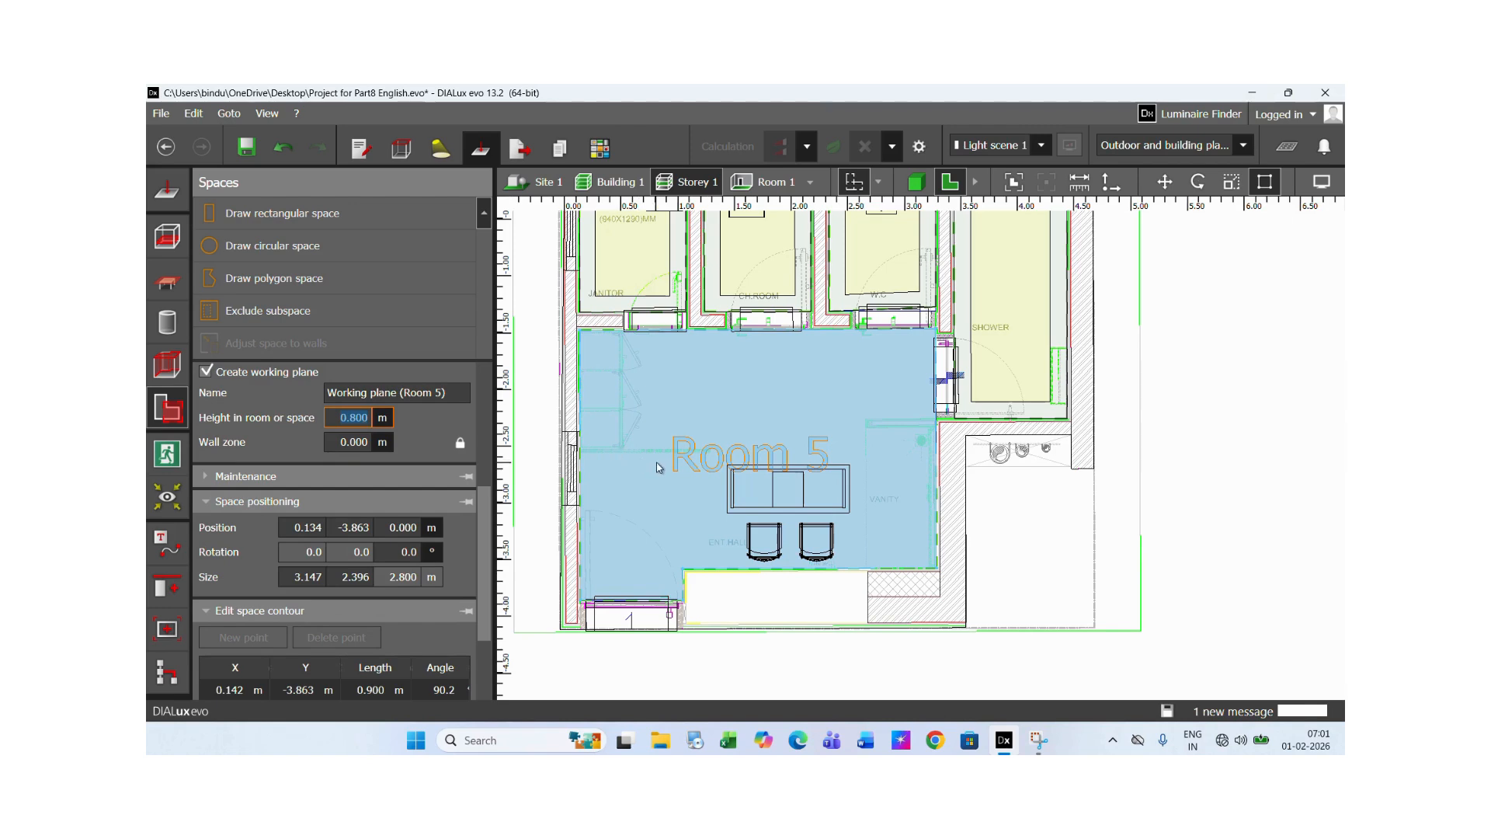
left_click(1032, 578)
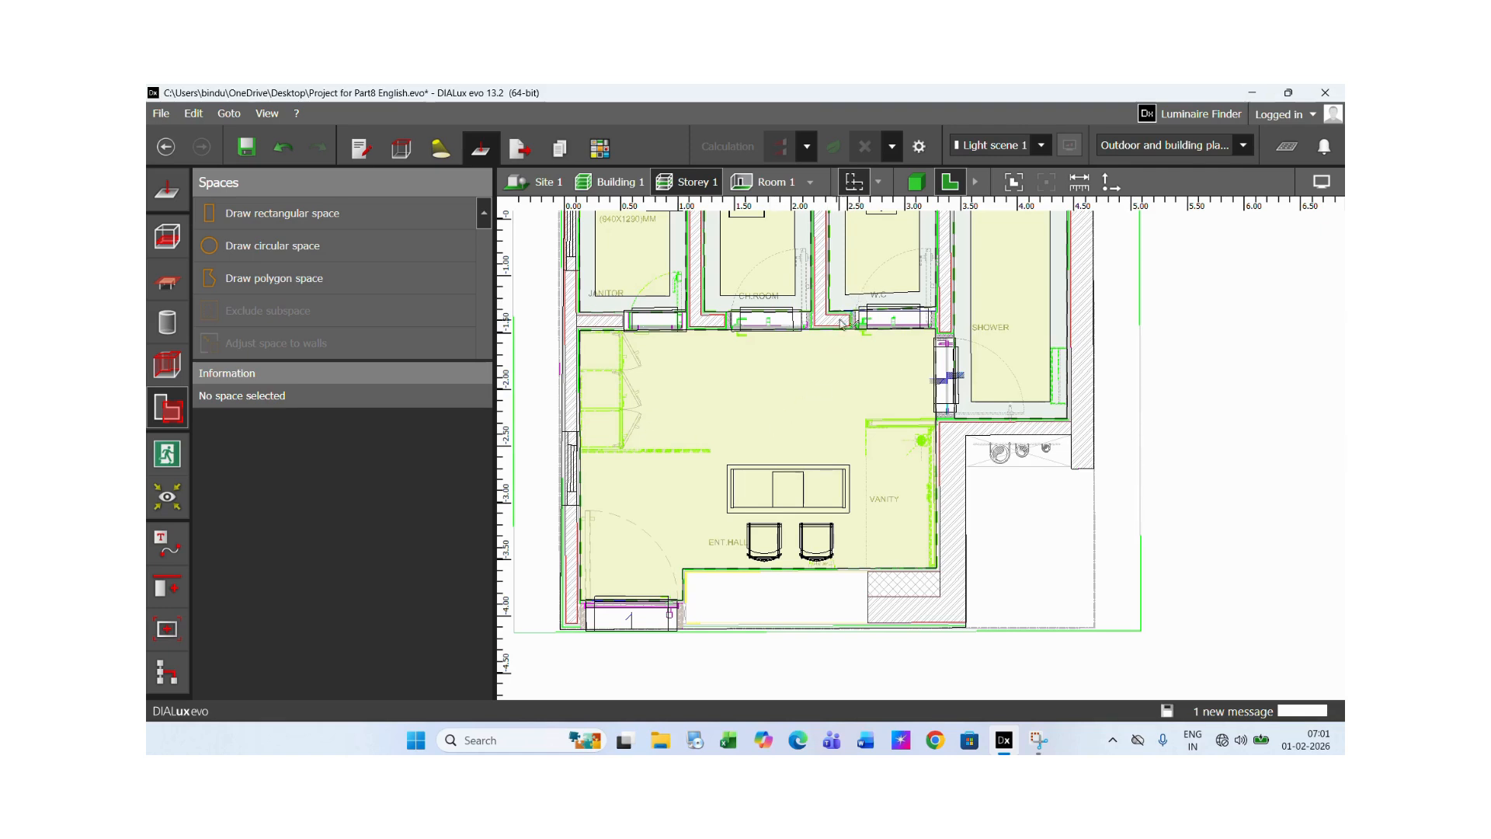
Set the wall zone of the Room 5 working plane to 0.5 m
left_click(654, 480)
left_click(357, 442)
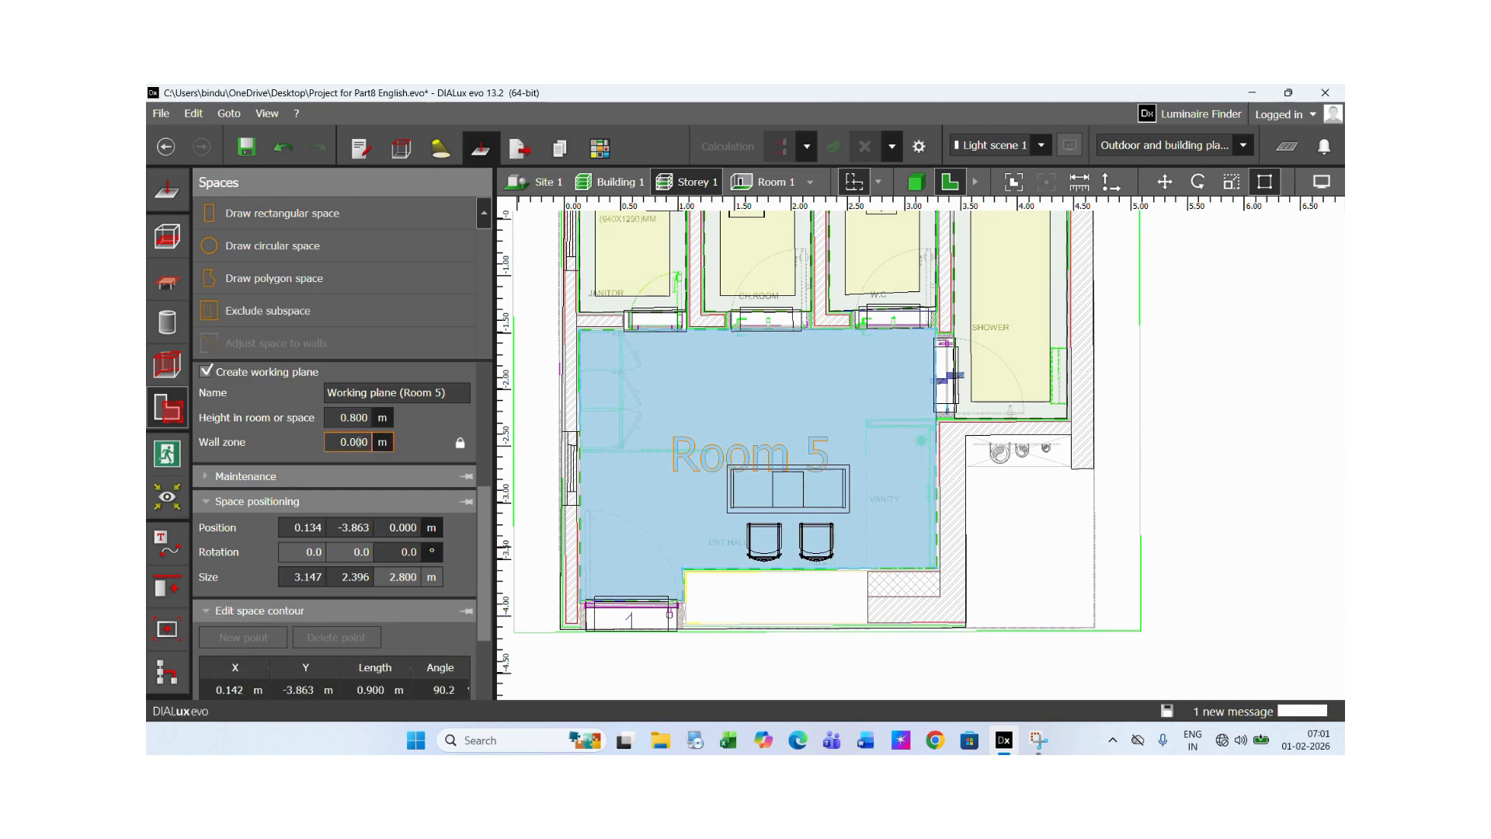
left_click_drag(368, 442, 339, 441)
key("BackSpace")
type(".5")
left_click(917, 513)
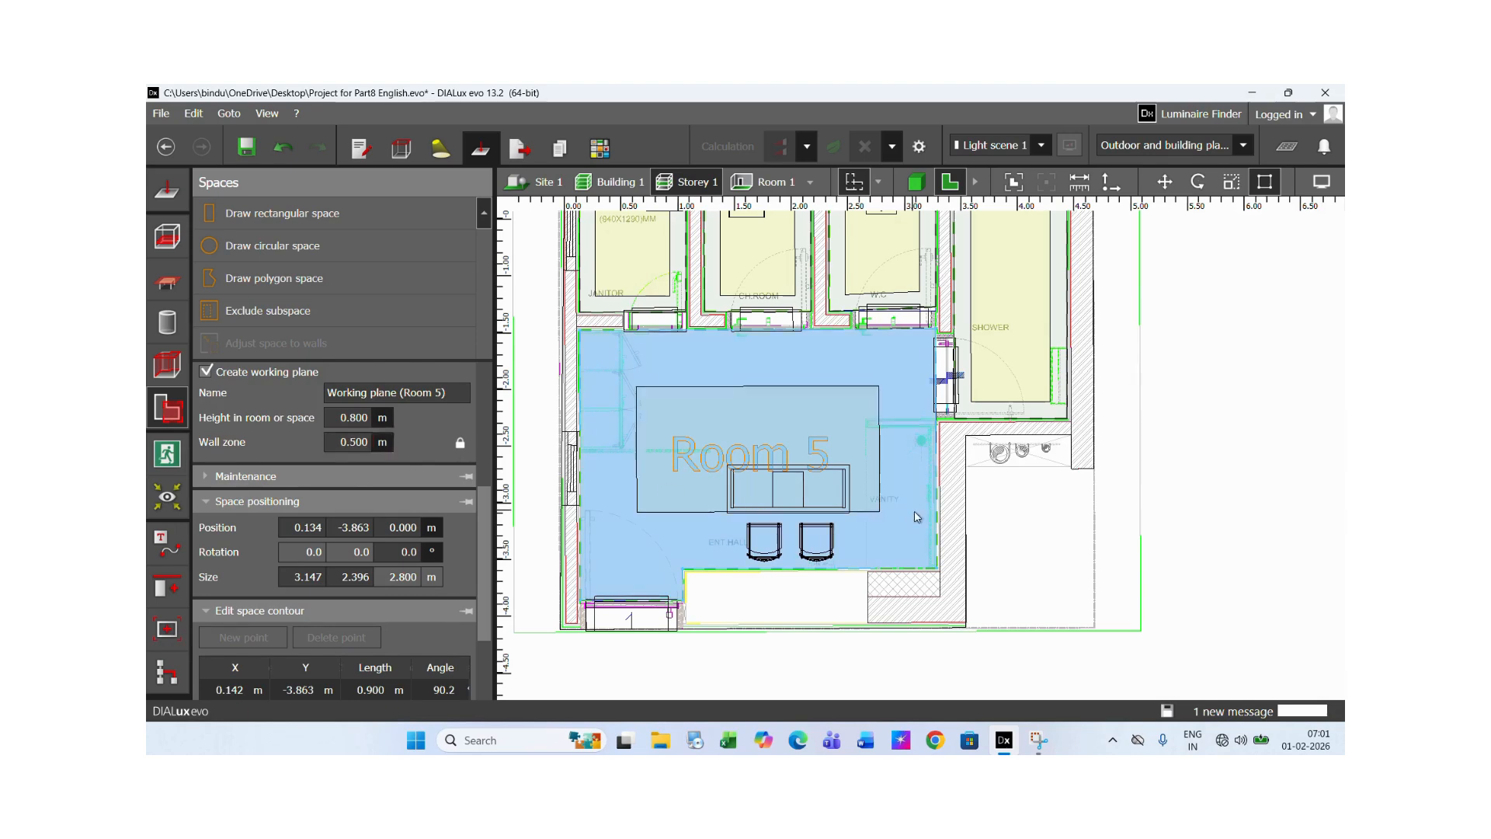
left_click(1026, 530)
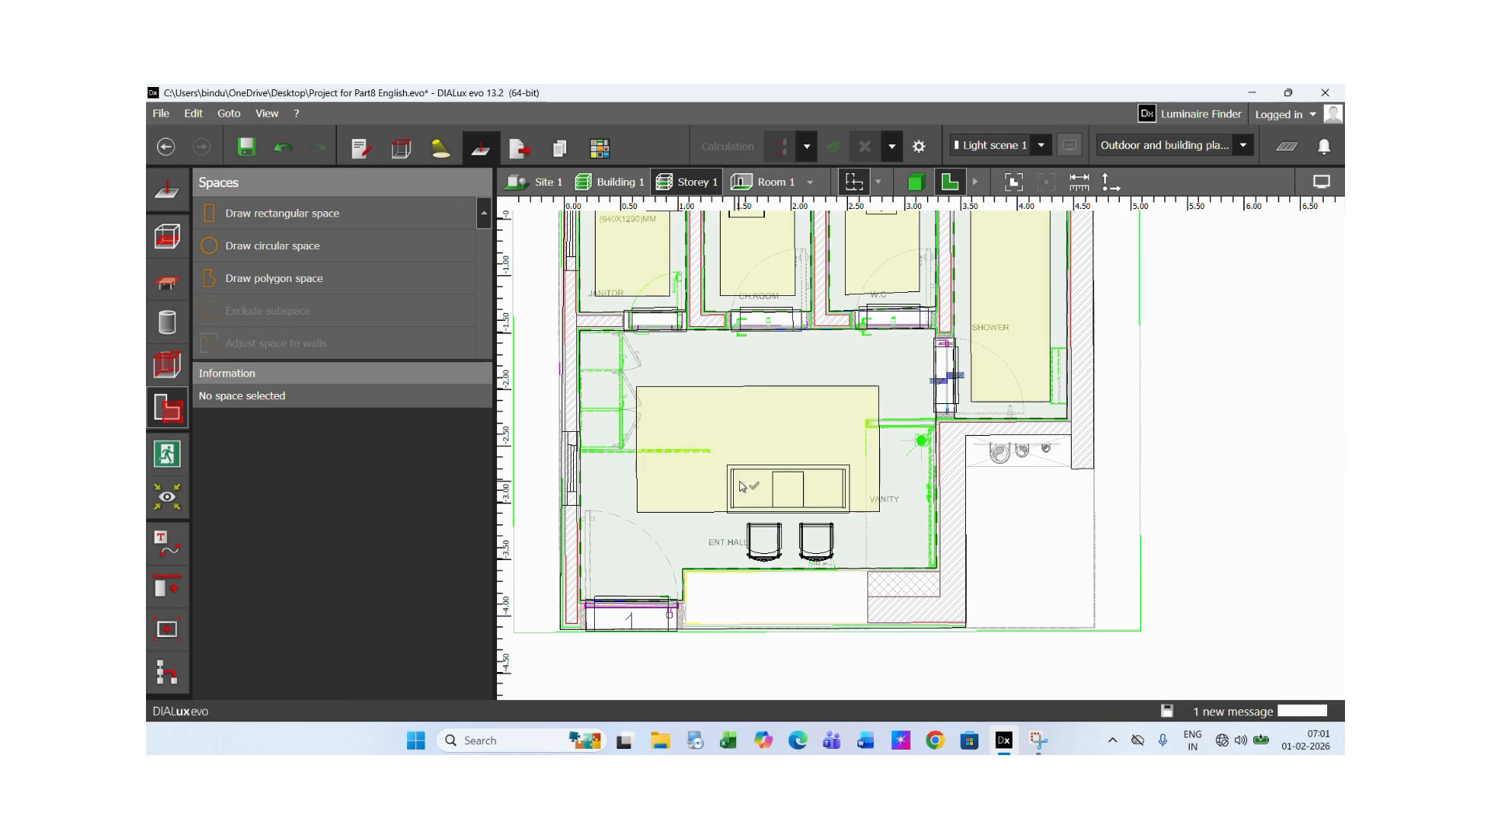
Reselect Room 5 to check its working plane boundary and space properties against the plan
left_click(680, 468)
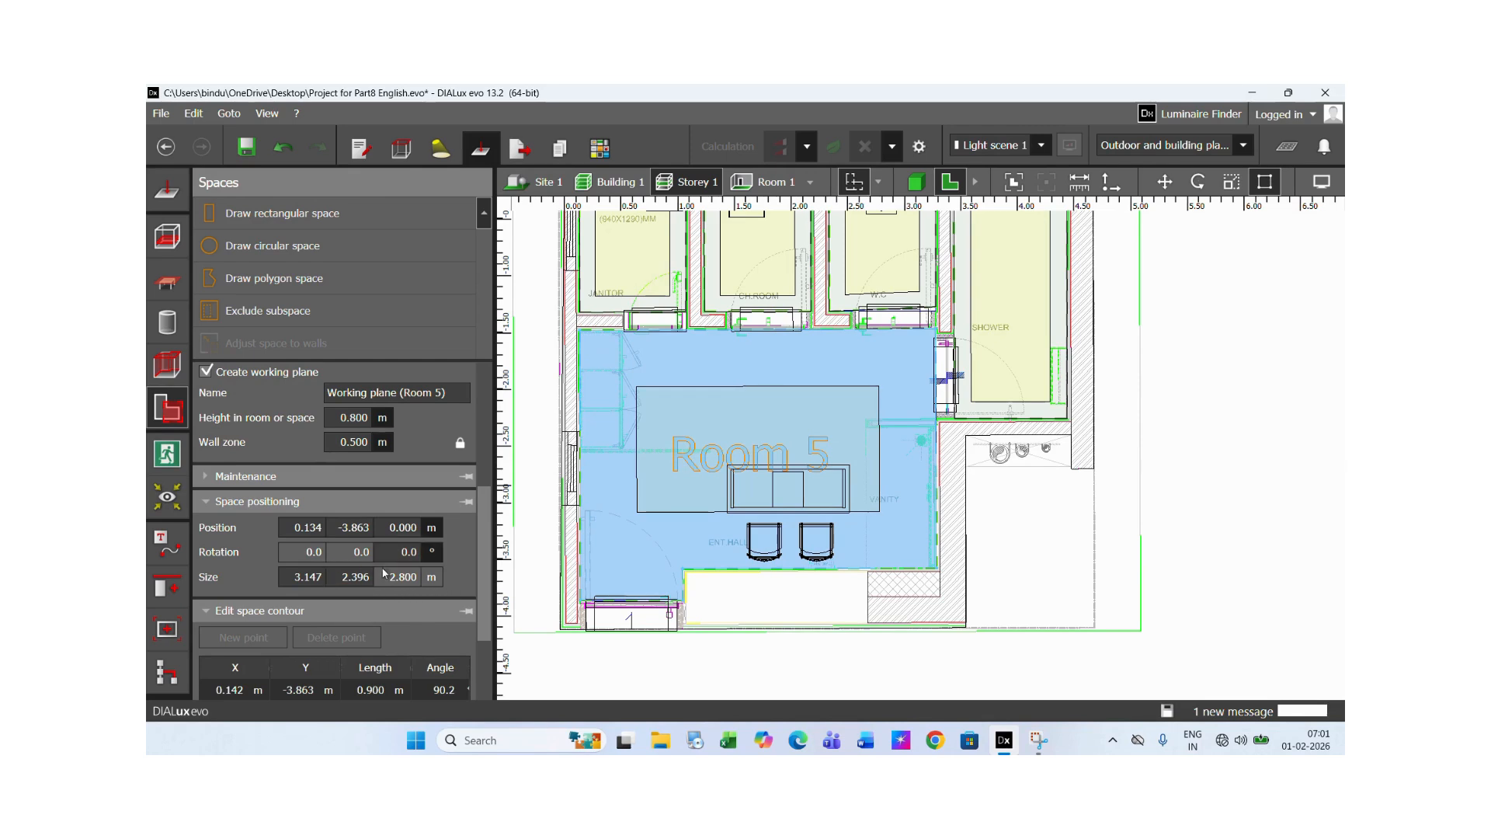
left_click(1061, 526)
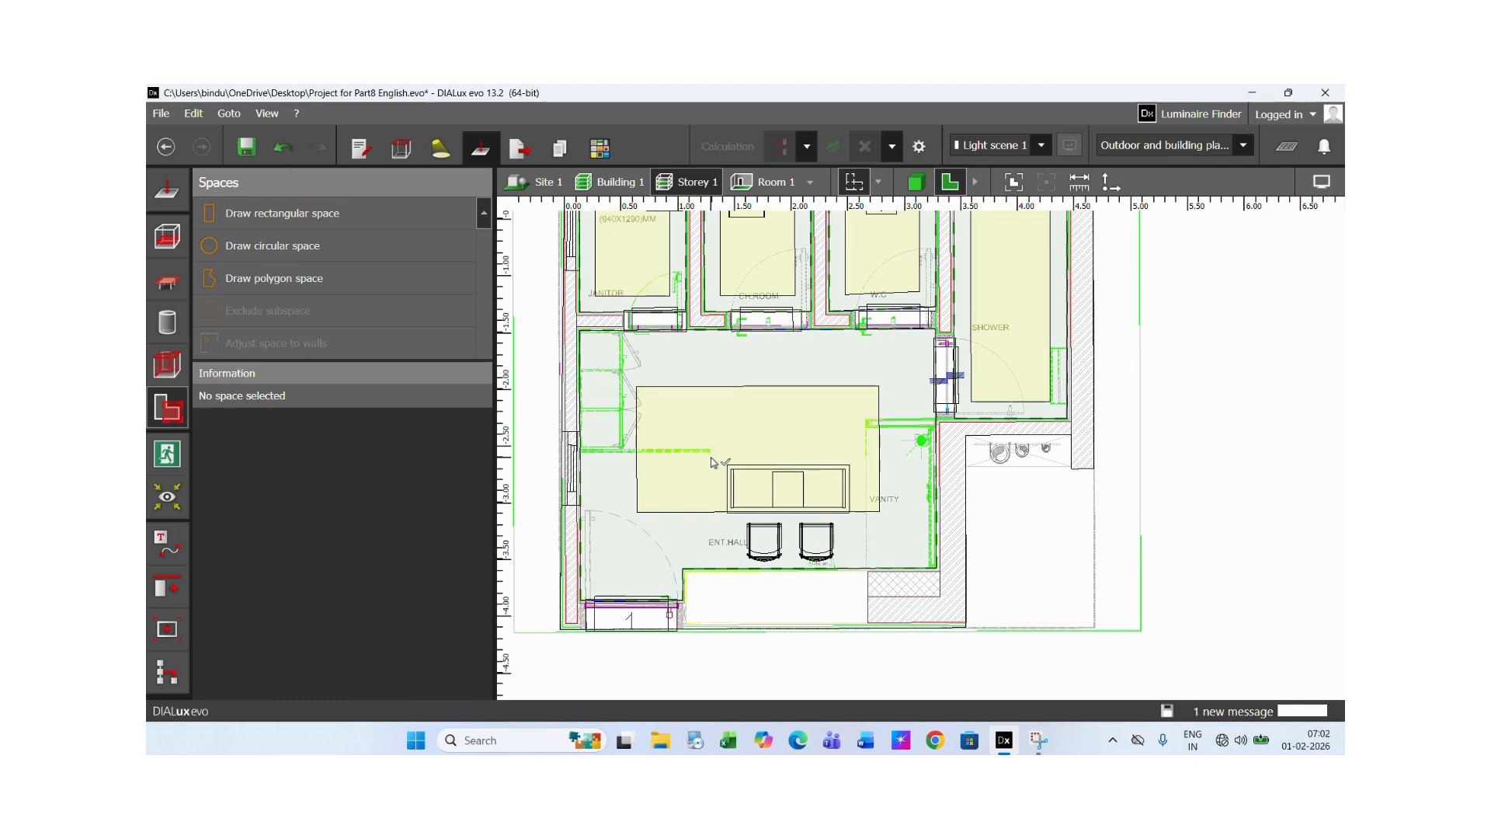
left_click(751, 462)
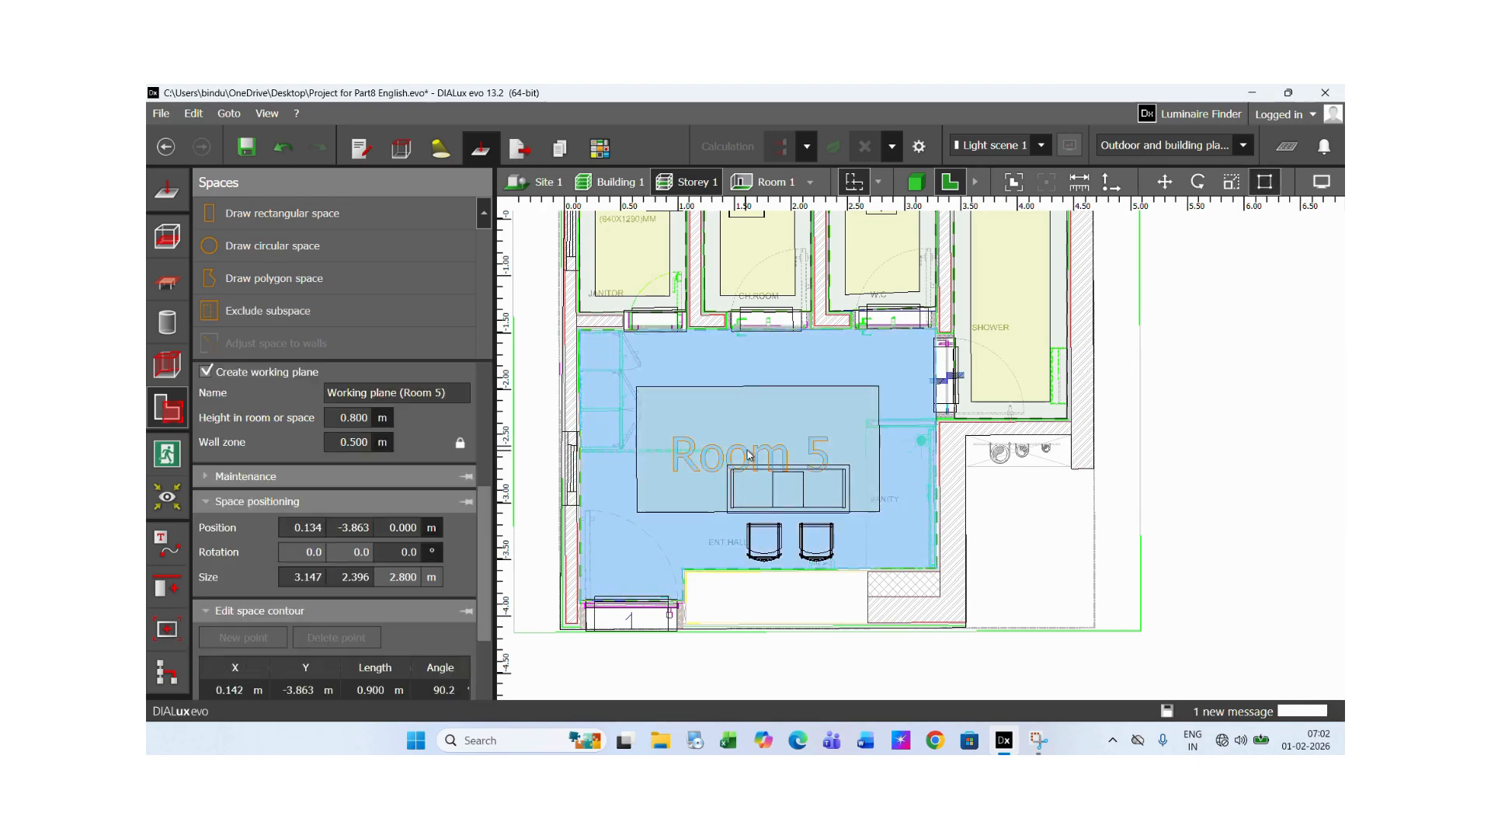
left_click_drag(489, 540, 485, 478)
left_click(597, 444)
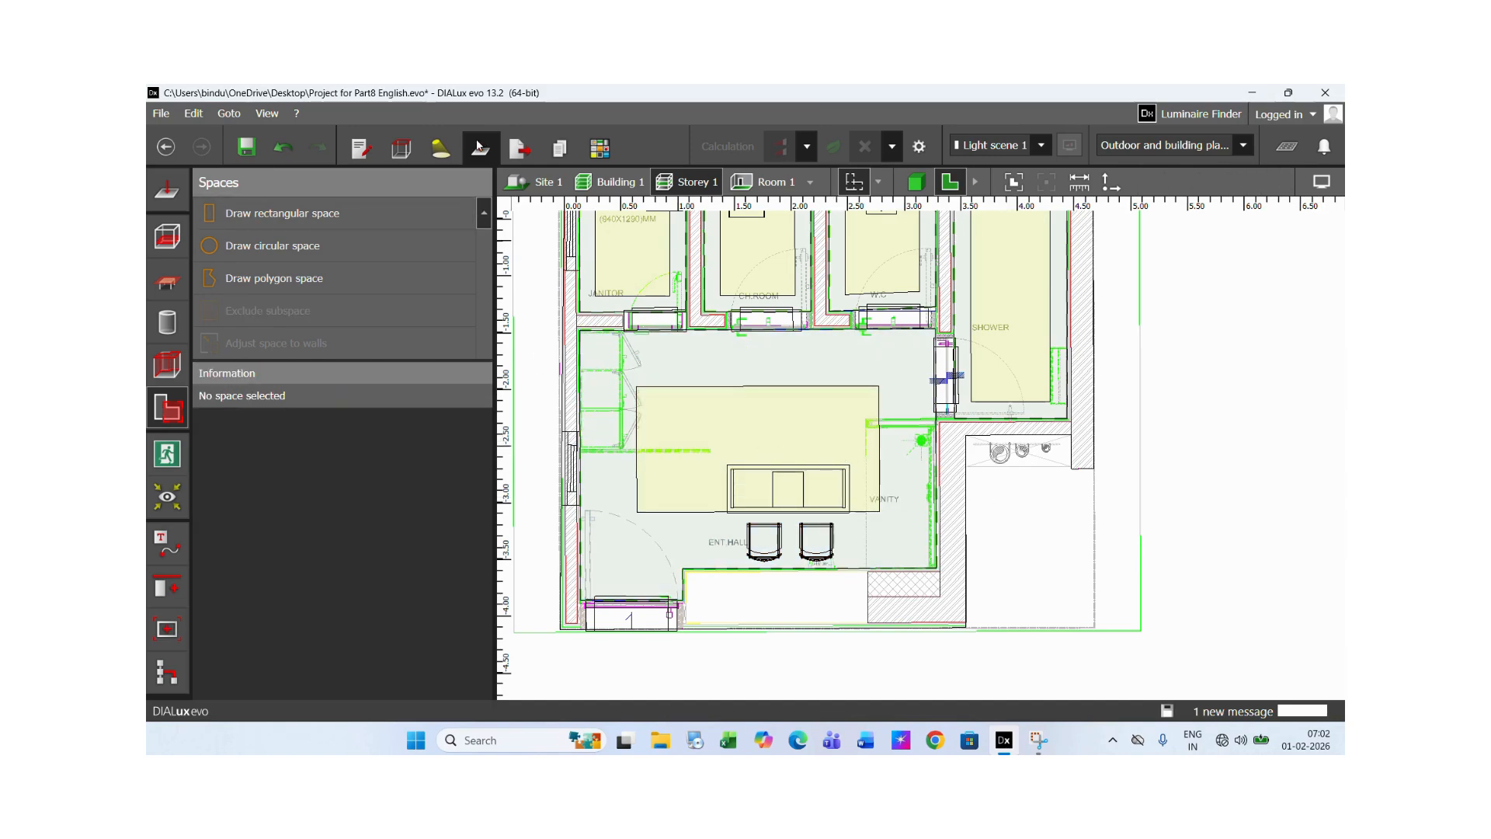
Set the wall zone of the Room 5 working plane to 0.1 m
left_click(440, 147)
left_click(477, 149)
left_click(808, 452)
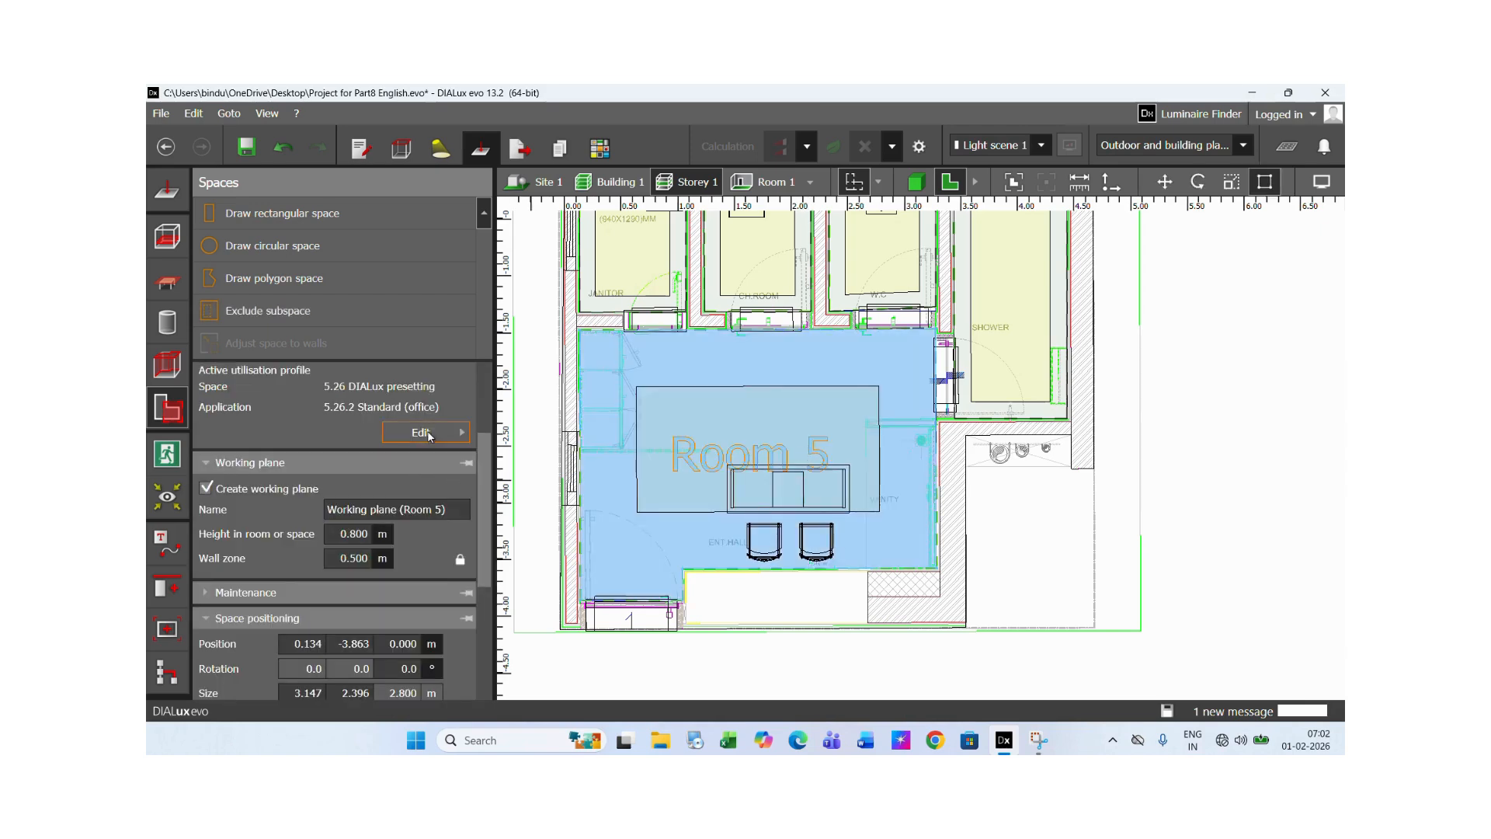
left_click(369, 559)
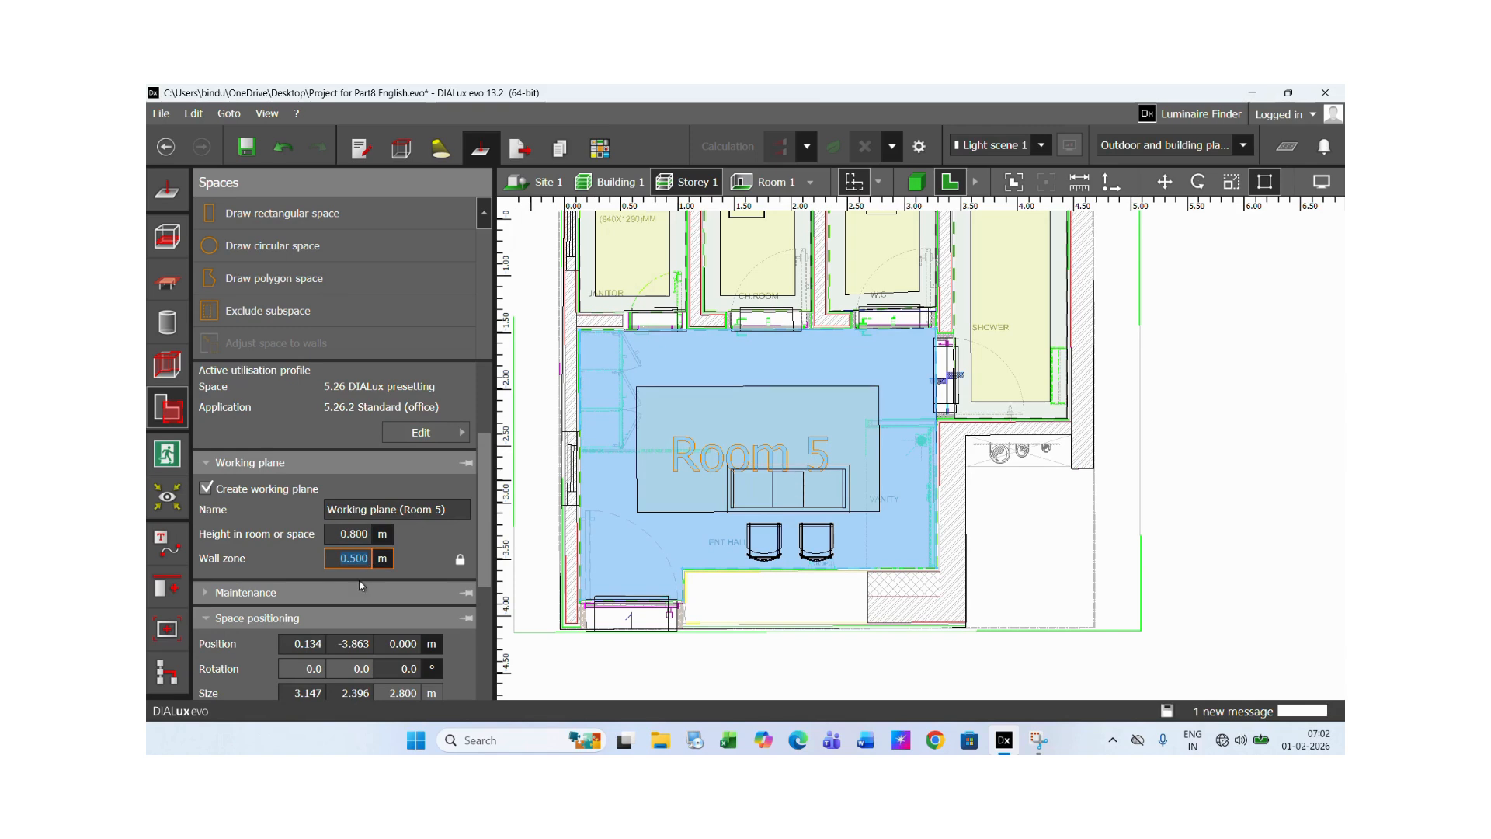
type(".1")
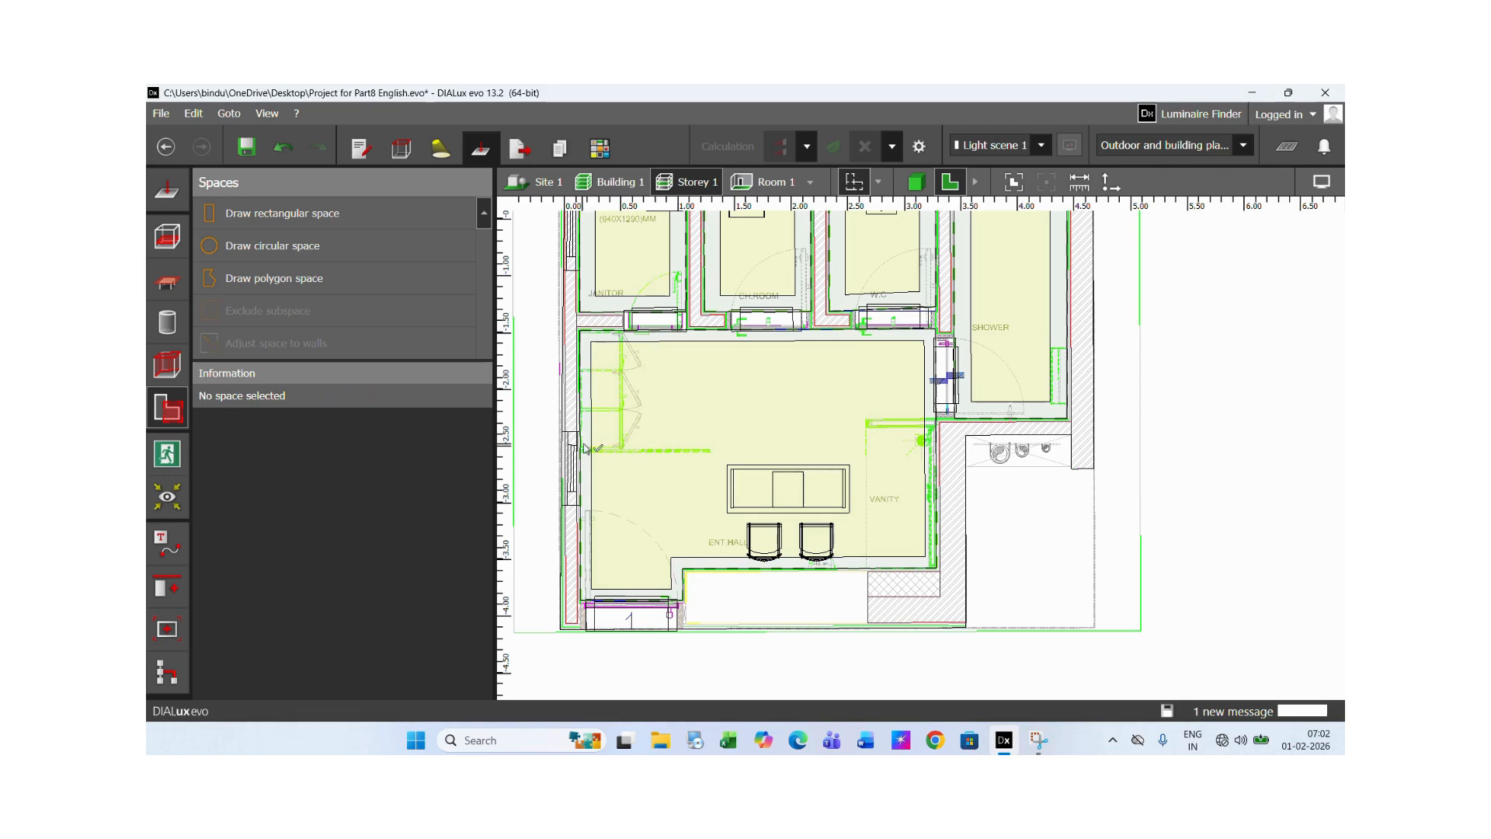
scroll(668, 441, "down", 1)
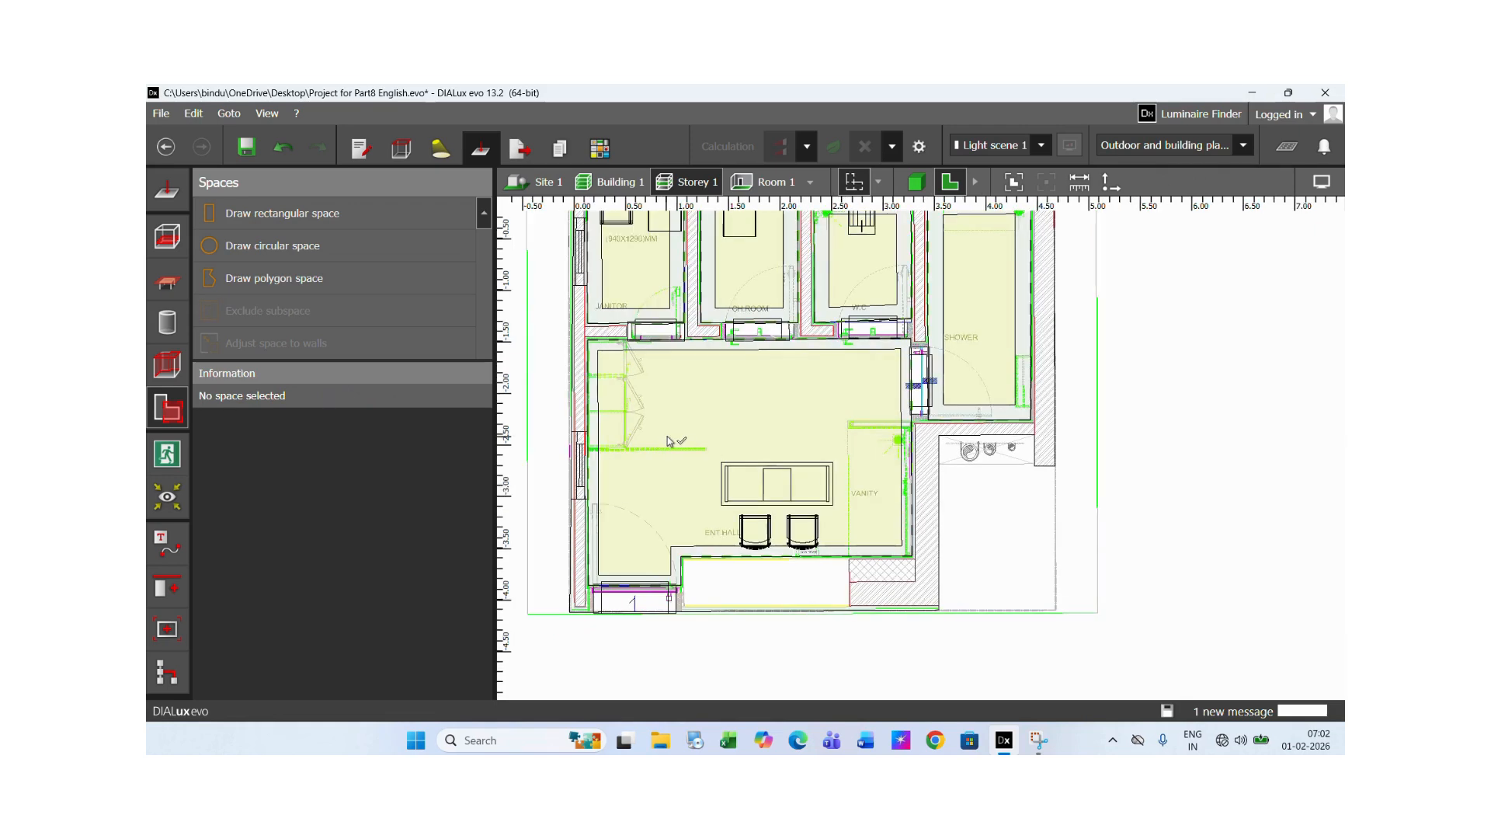
Select Room 5 and view it in 3D from above together with the adjoining rooms
left_click(729, 421)
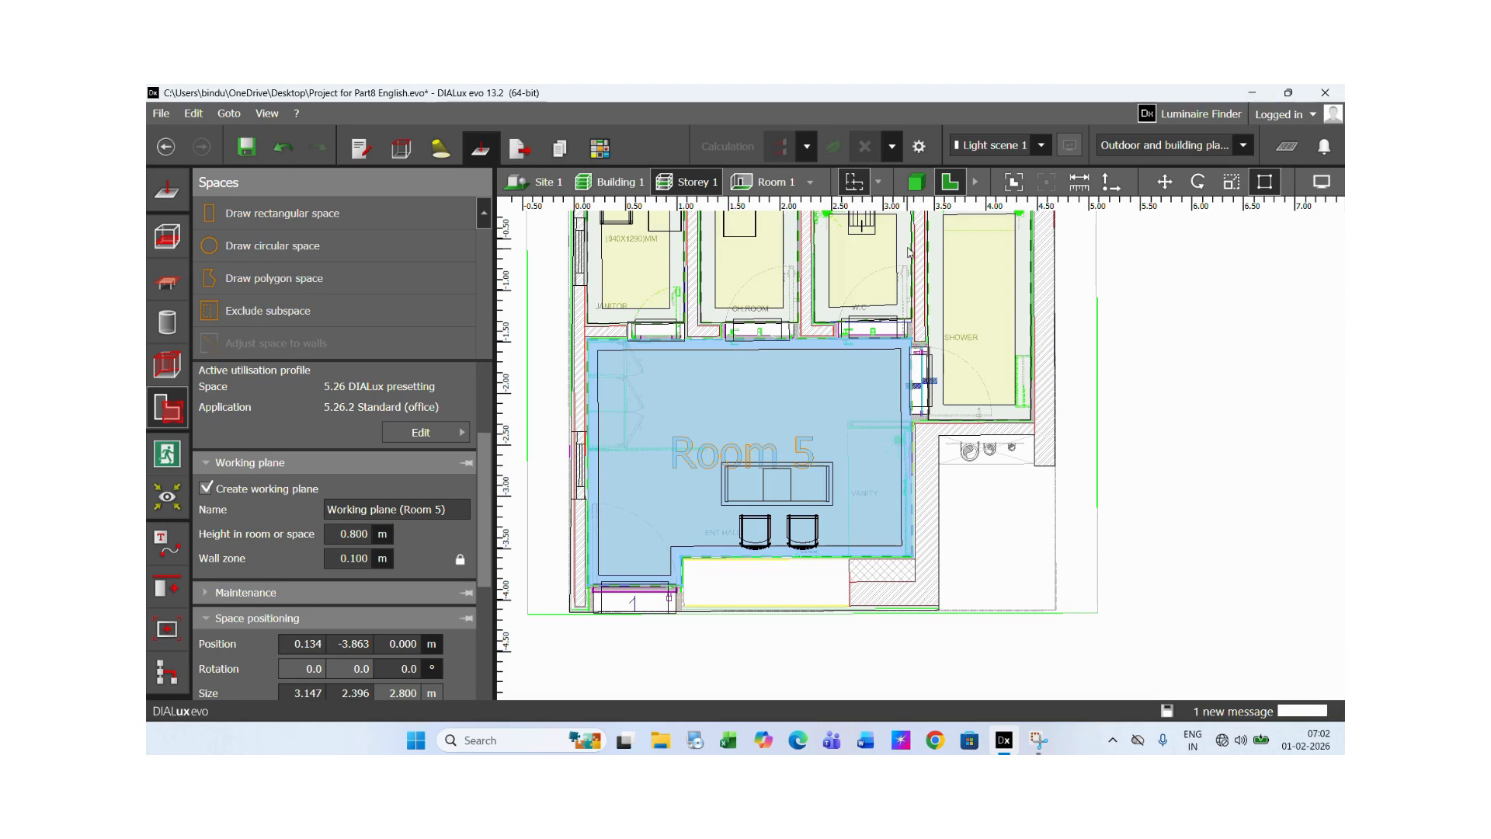
left_click(916, 185)
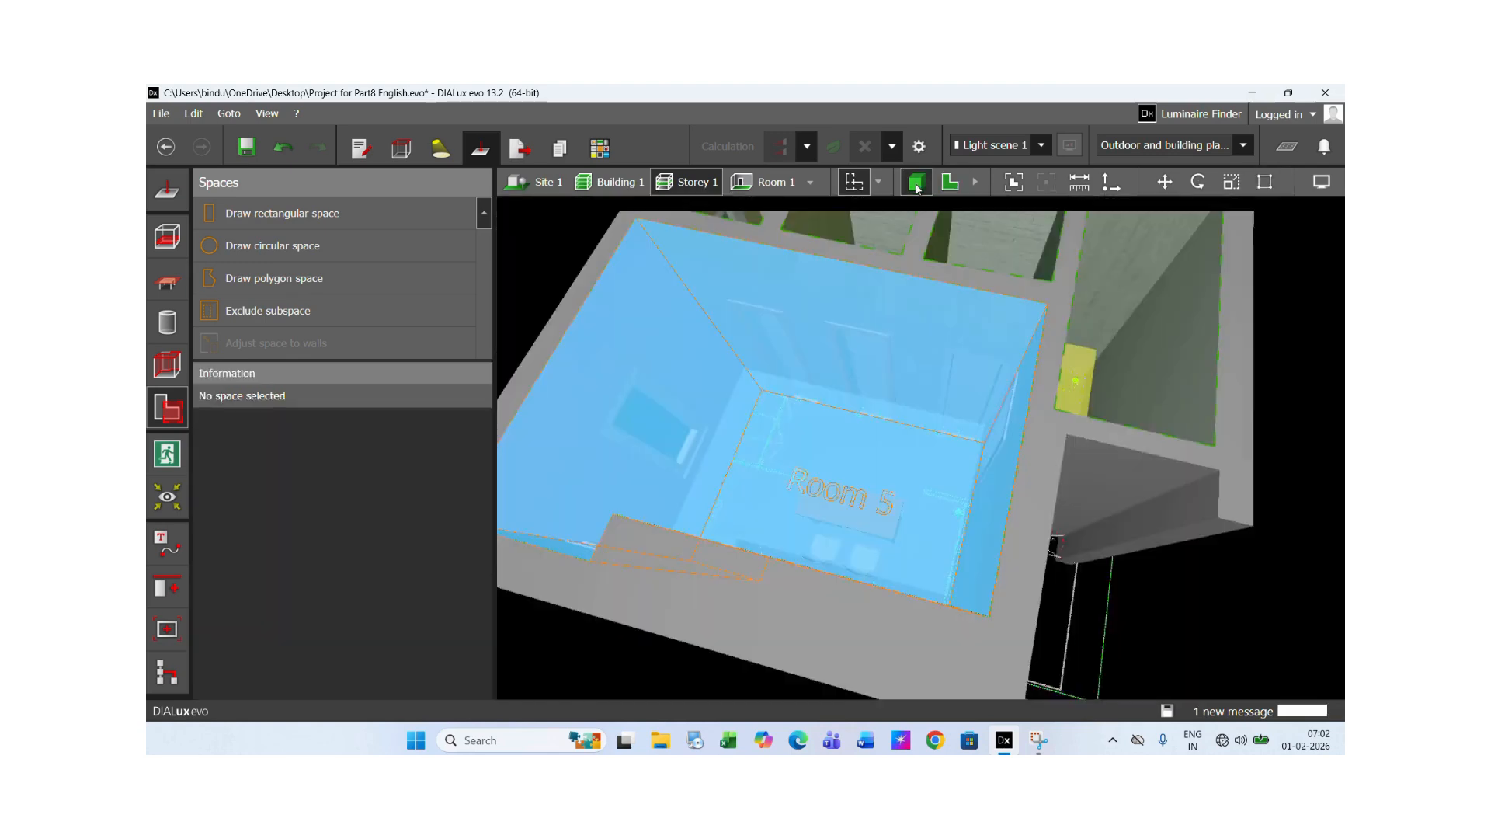
right_click_drag(881, 494, 832, 681)
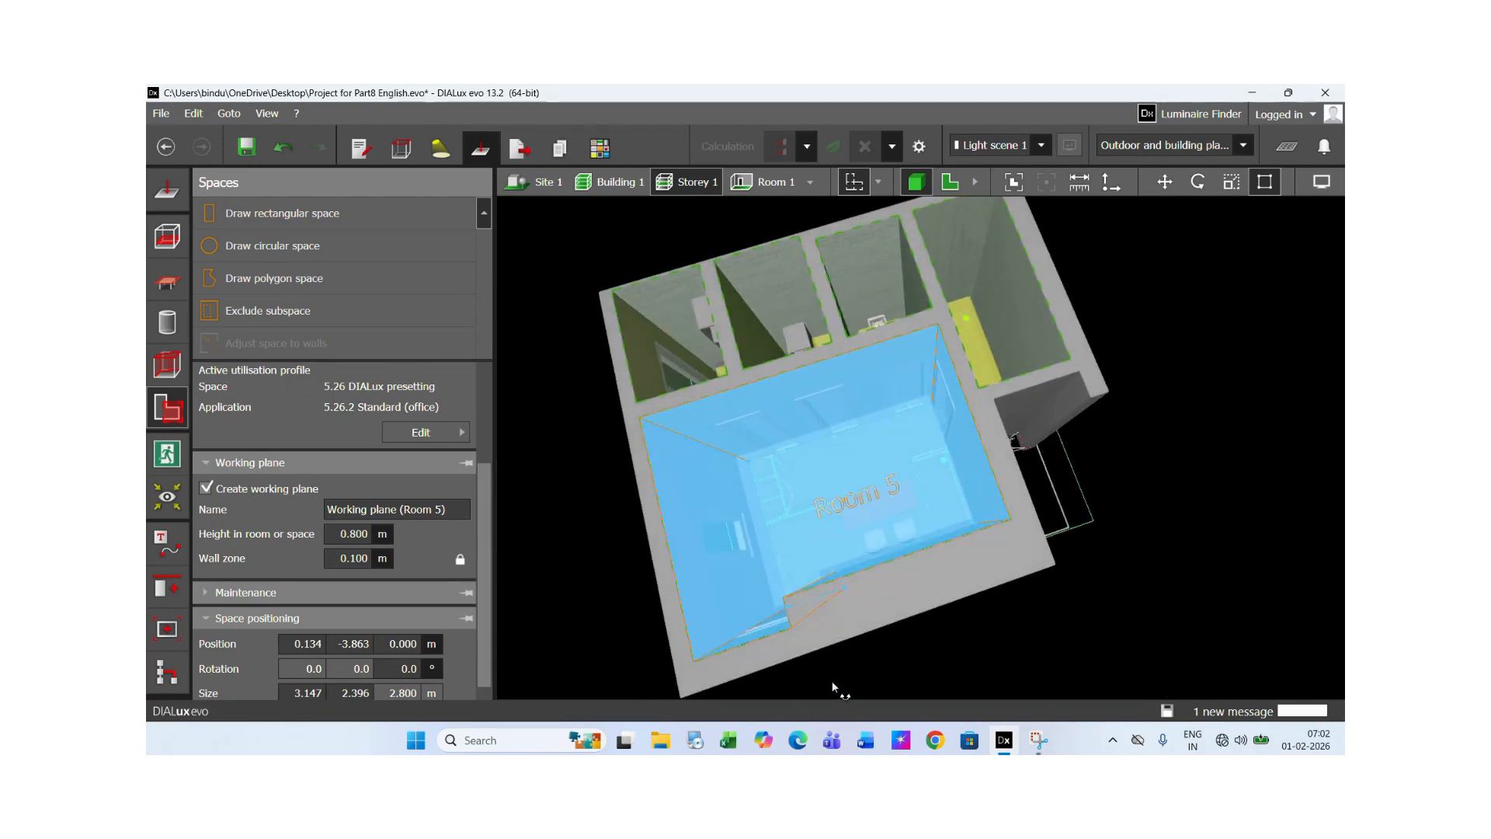
Adjust the 3D display options to show space names on a lighter background, toggling the working plane display off and back on
left_click(1318, 187)
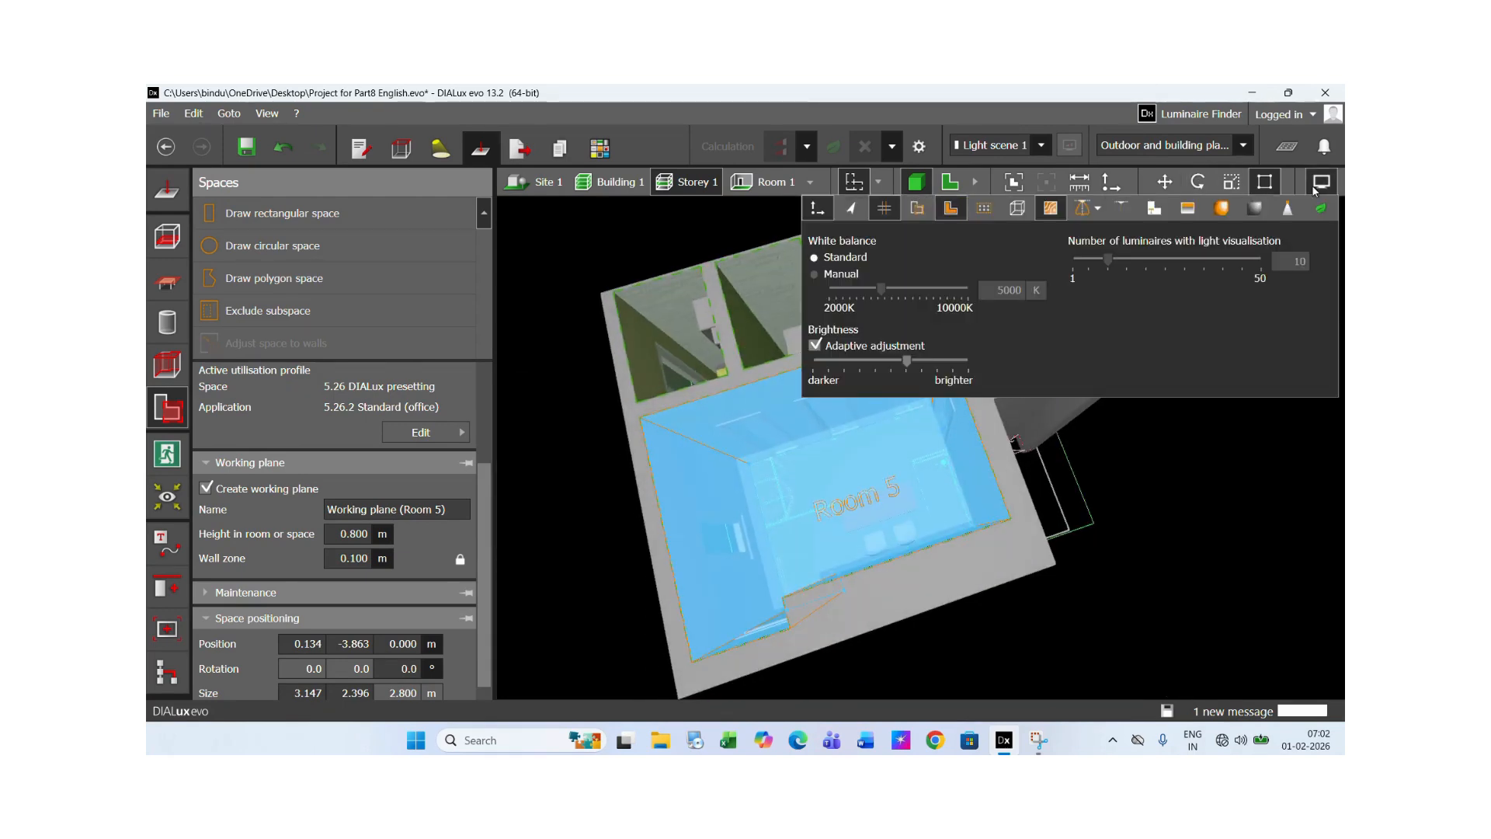
left_click(1188, 208)
left_click(1255, 208)
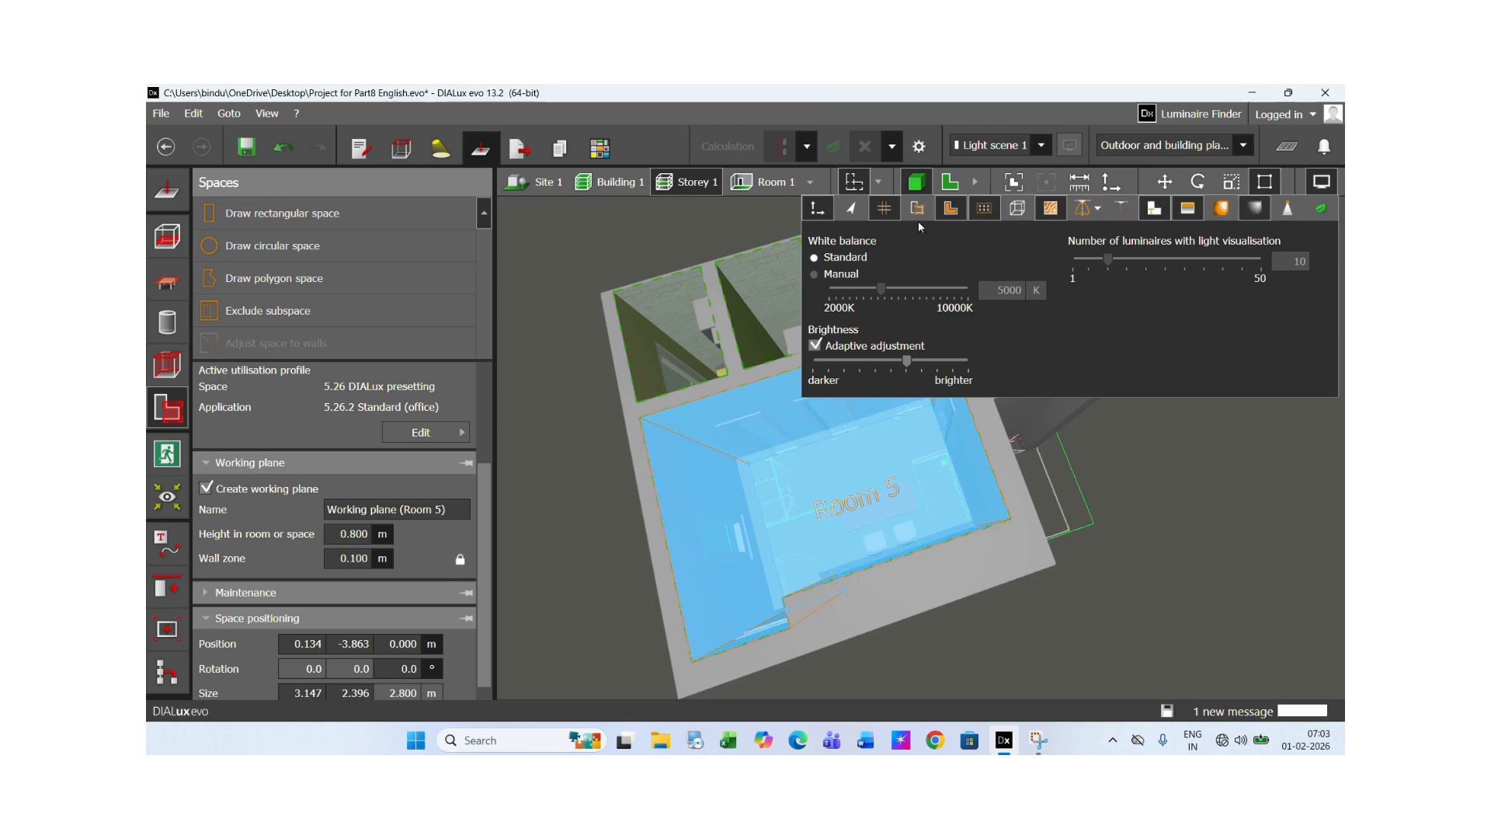
left_click(959, 216)
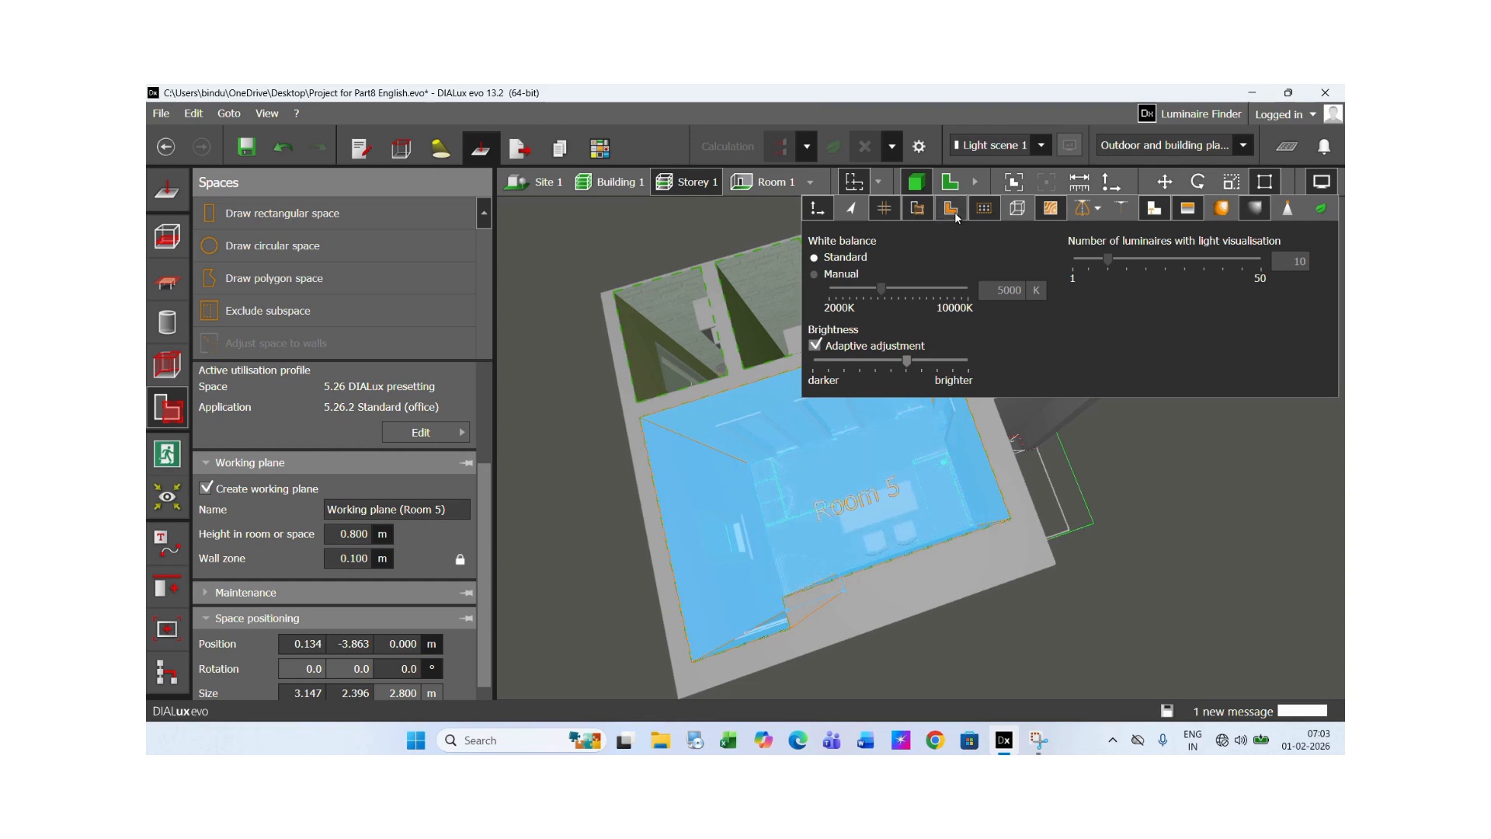
left_click(958, 216)
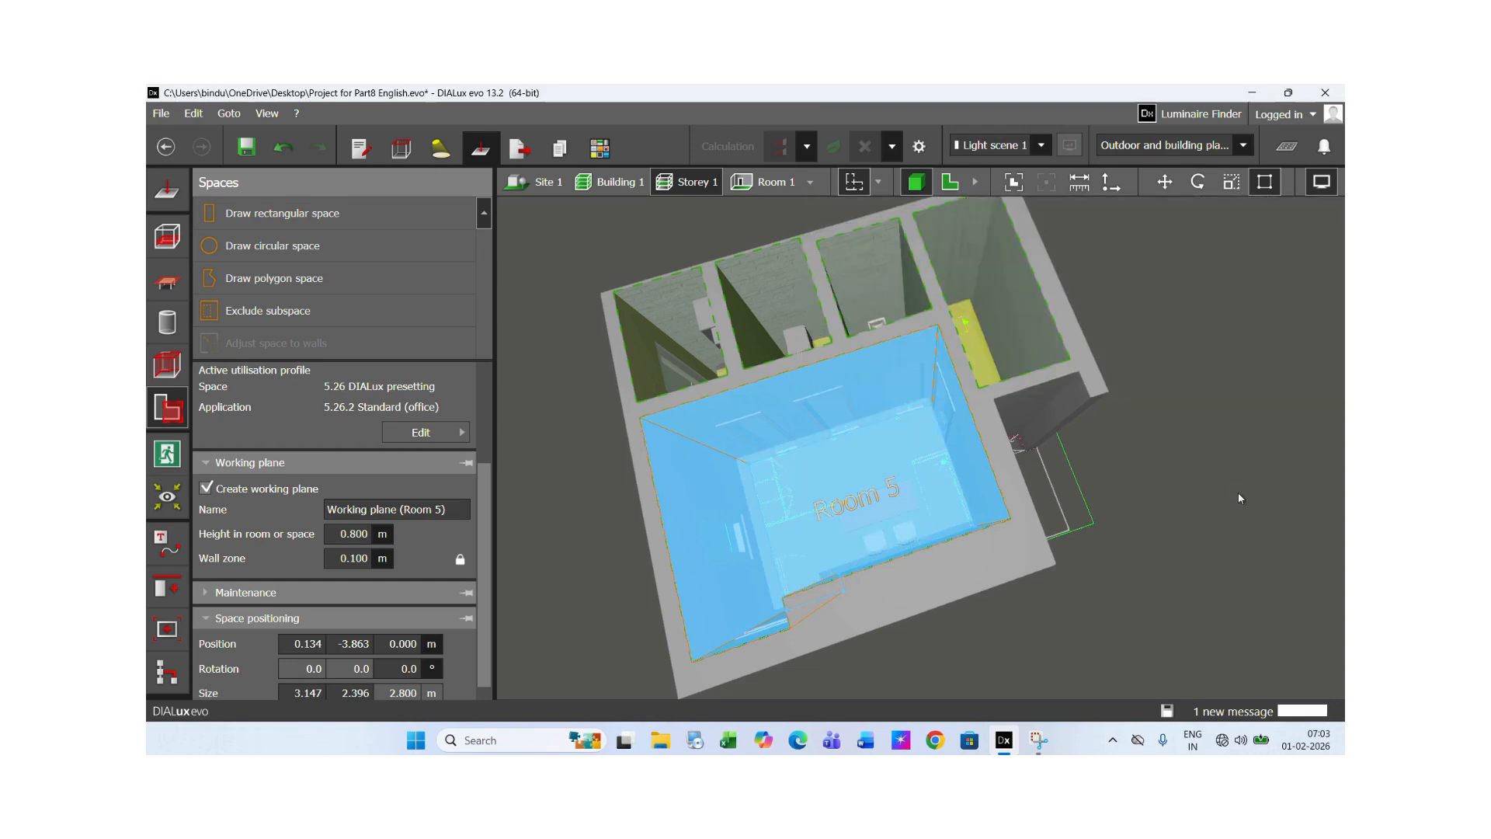
Deselect Room 5 and examine its working plane up close in 3D, then return to the floor plan view
left_click_drag(895, 558, 891, 548)
left_click(1135, 553)
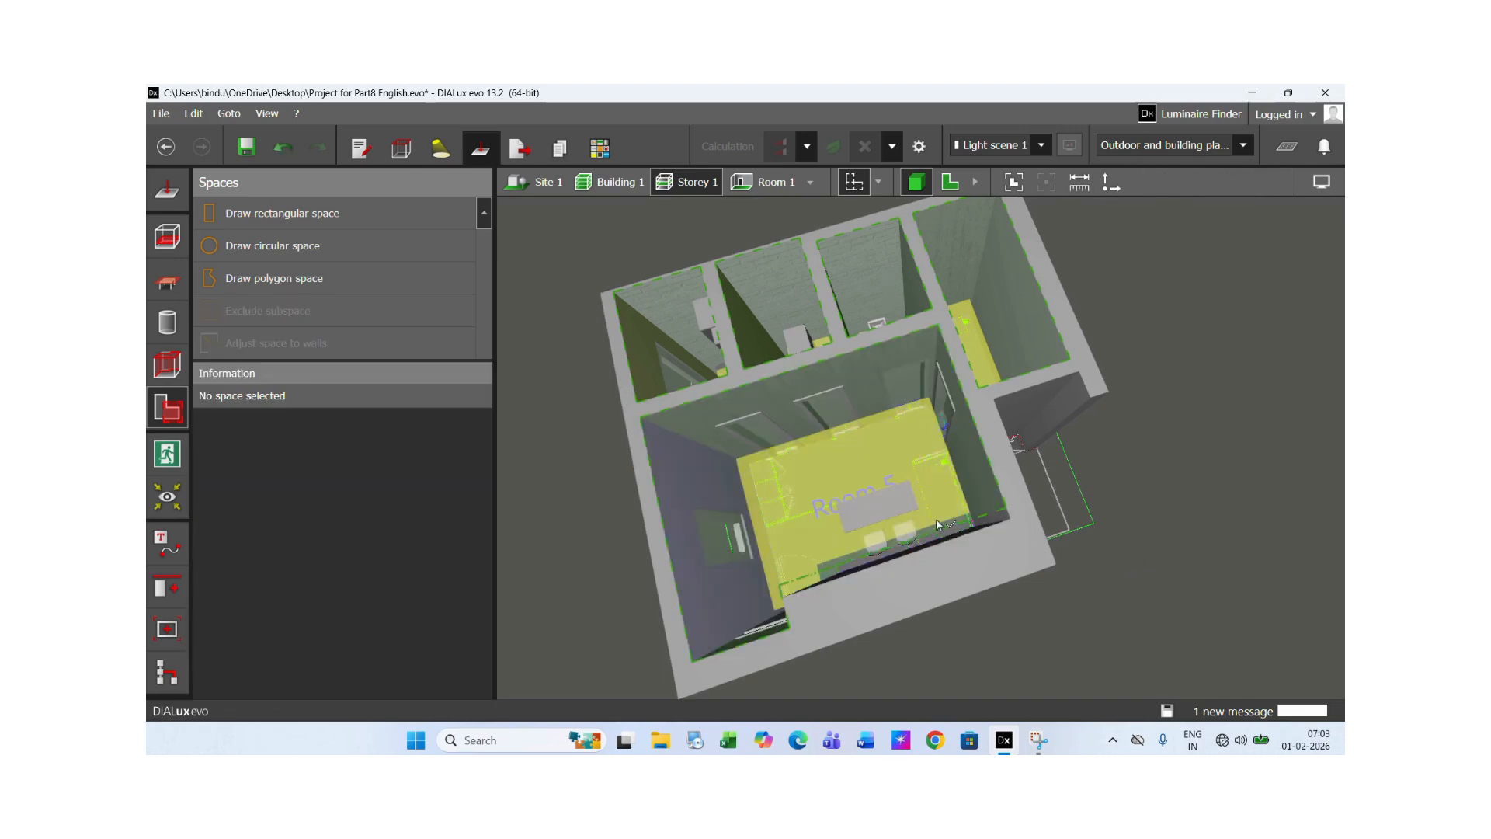
mouse_move(878, 497)
left_mouse_down()
mouse_move(870, 474)
mouse_move(912, 461)
mouse_move(930, 433)
mouse_move(828, 329)
mouse_move(849, 294)
mouse_move(955, 366)
mouse_move(906, 525)
mouse_move(936, 549)
mouse_move(920, 571)
mouse_move(880, 565)
mouse_move(792, 623)
mouse_move(792, 655)
mouse_move(877, 487)
left_mouse_up()
scroll(878, 488, "up", 3)
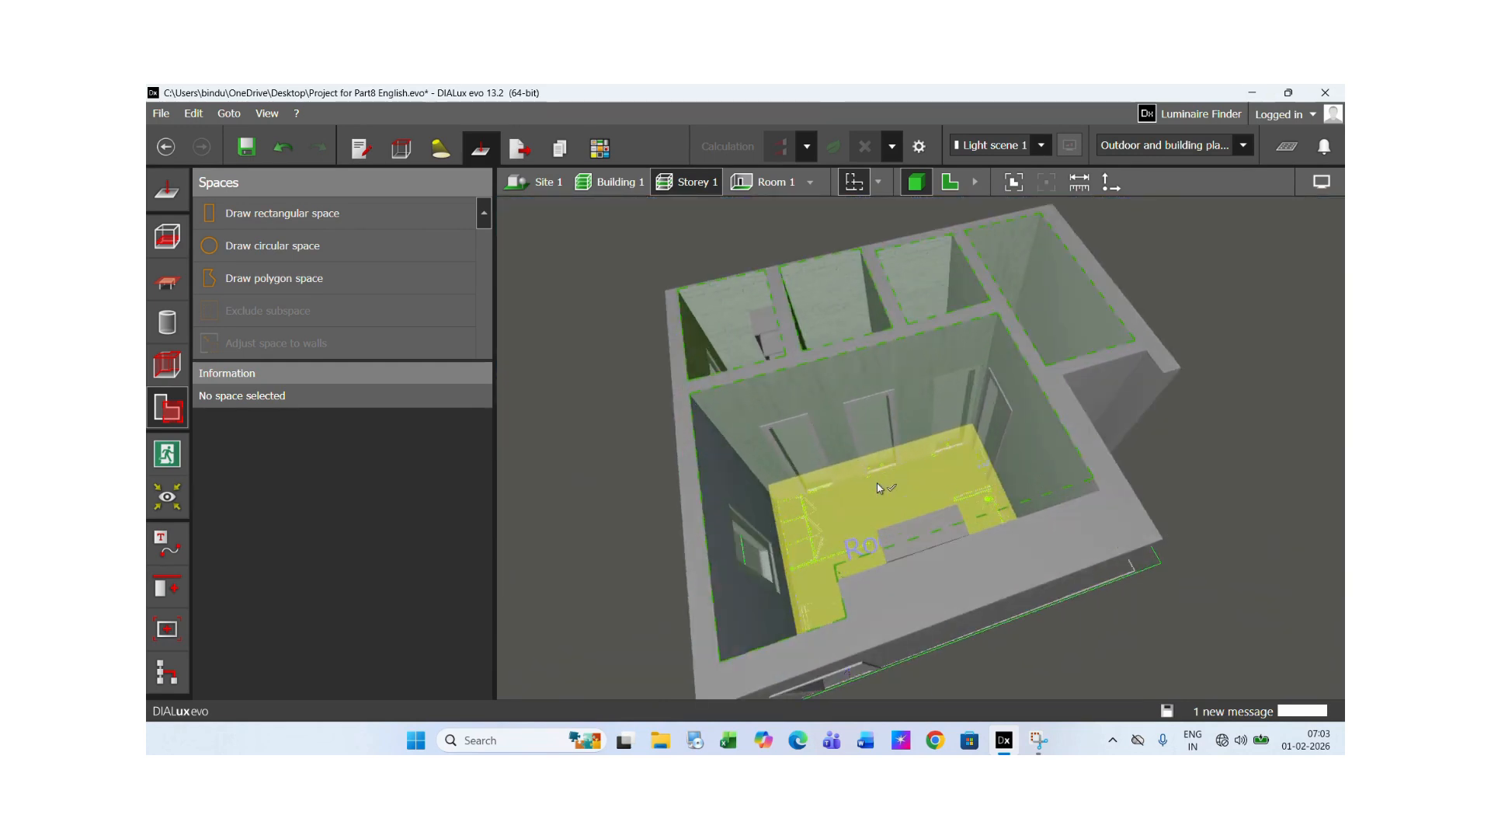
scroll(877, 486, "up", 2)
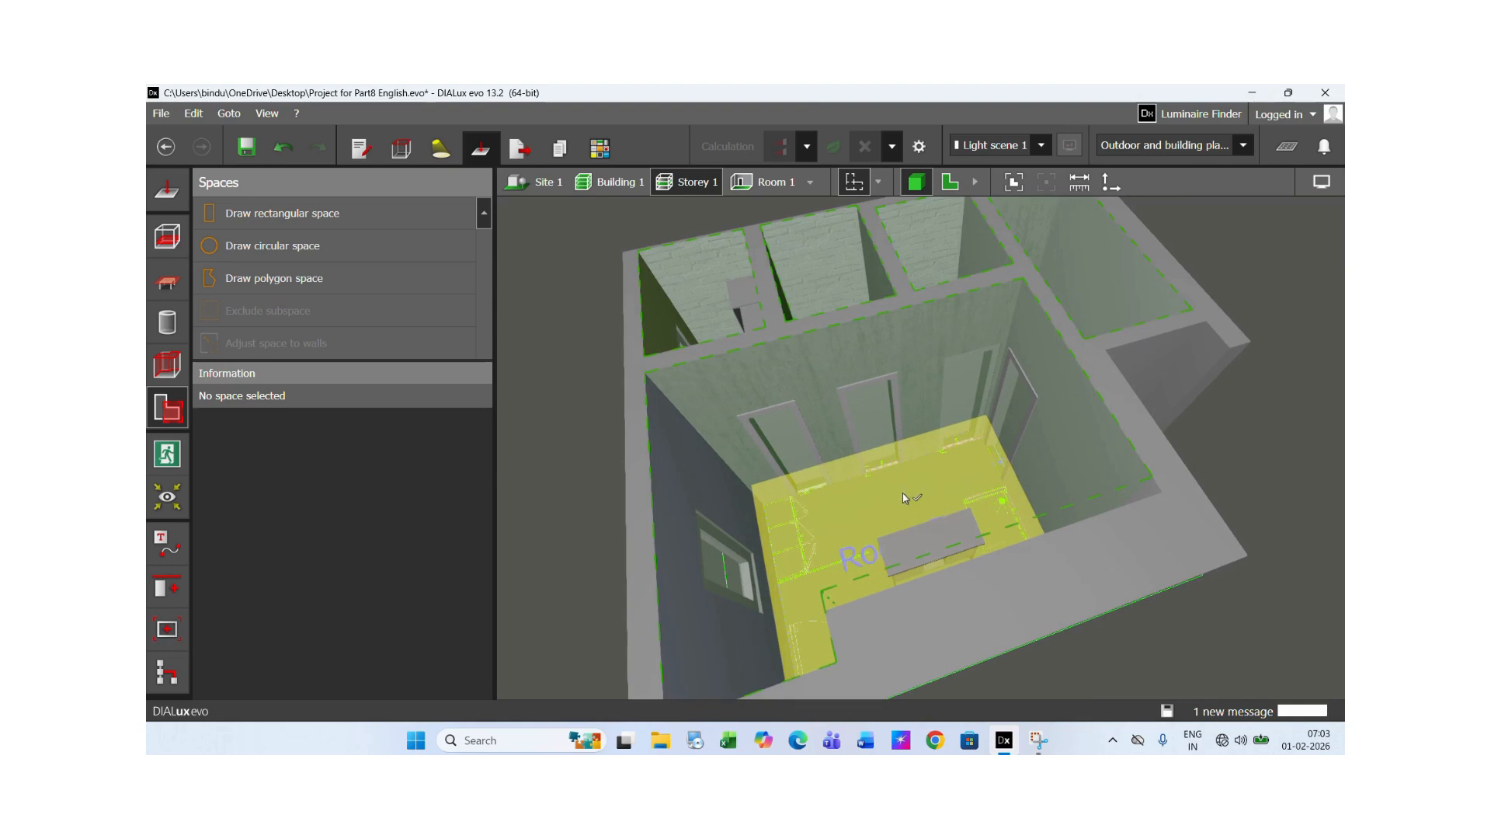
left_click(950, 182)
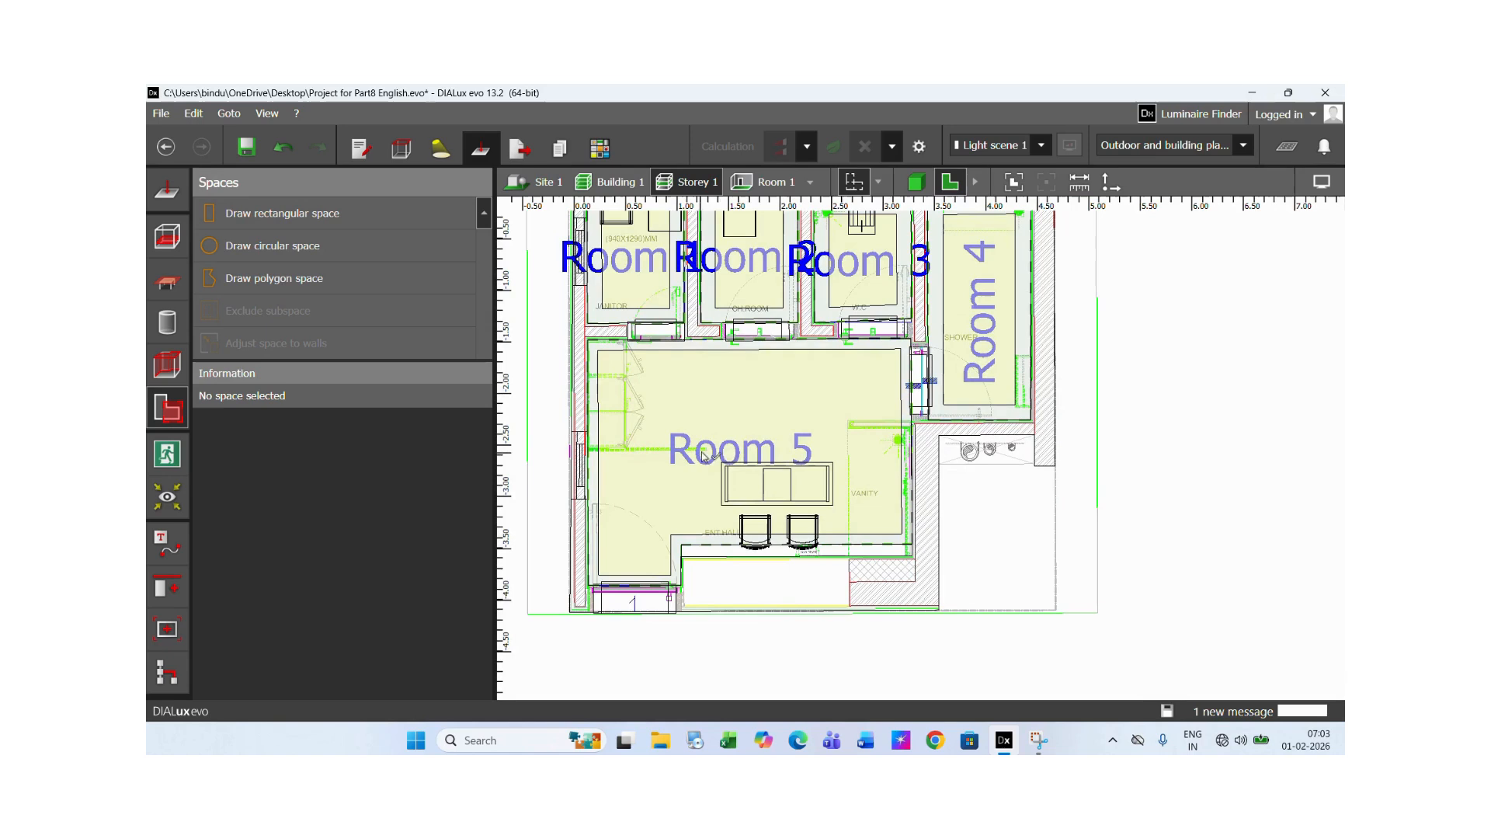